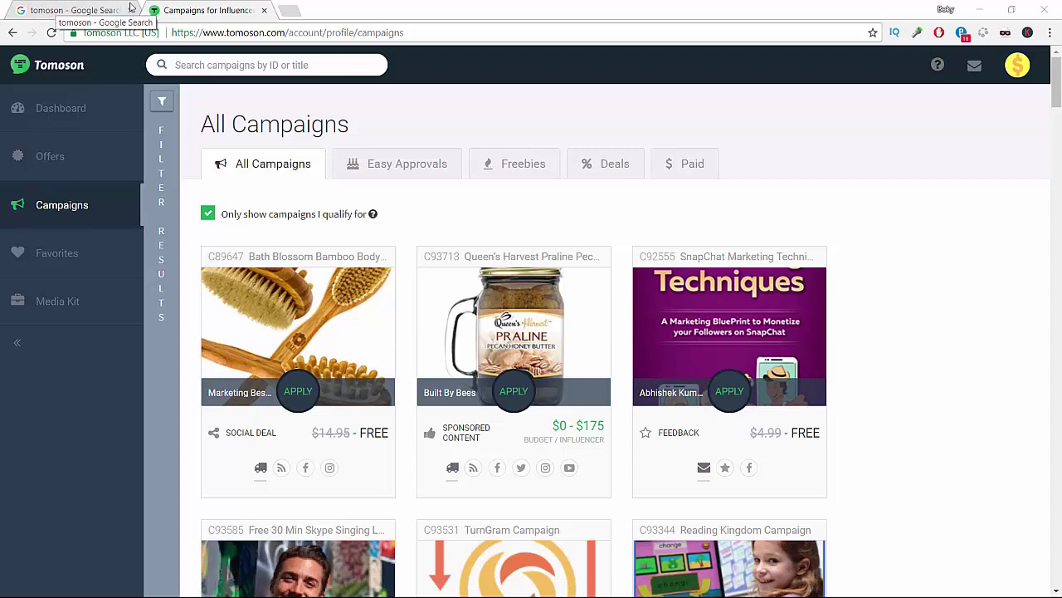
Step: Switch to the Google search results for 'tomoson'
left_click(102, 6)
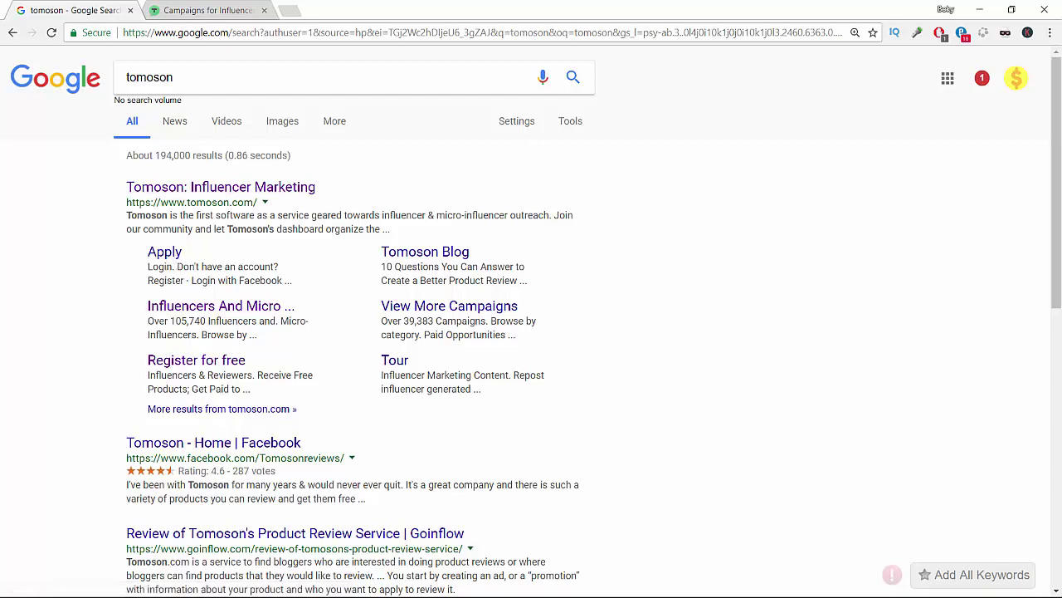
Step: Reload the Tomoson campaigns page, browse the All Campaigns cards, then open Paid Opportunities
left_click(189, 10)
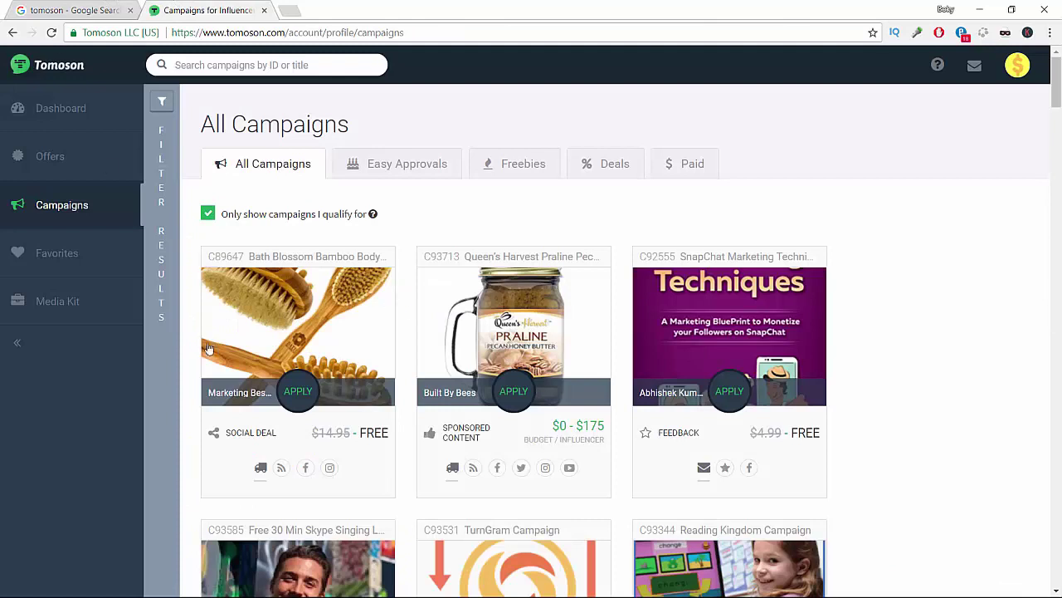
left_click(70, 70)
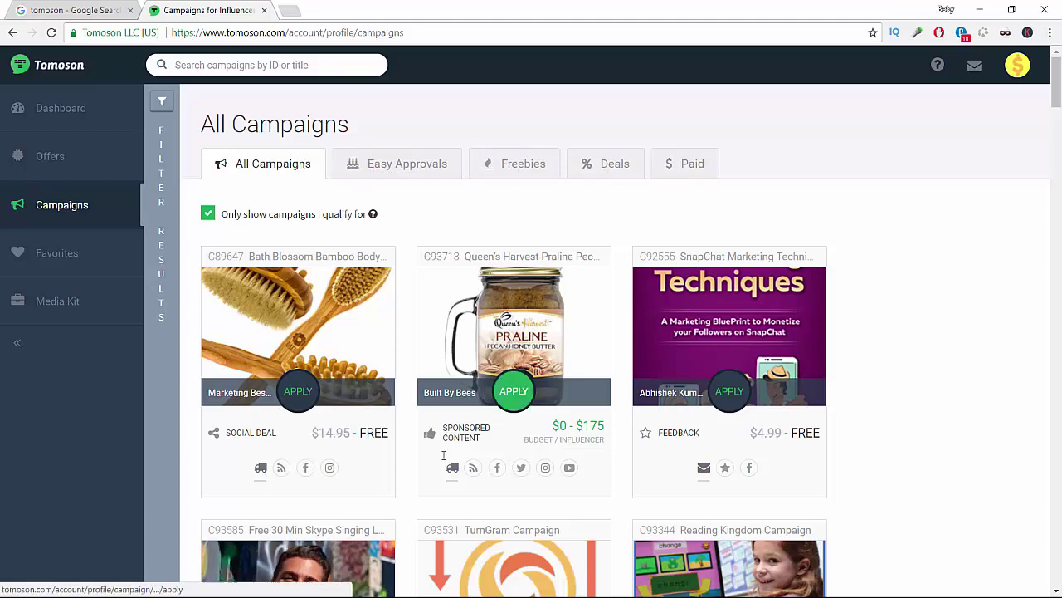
scroll(464, 407, "down", 3)
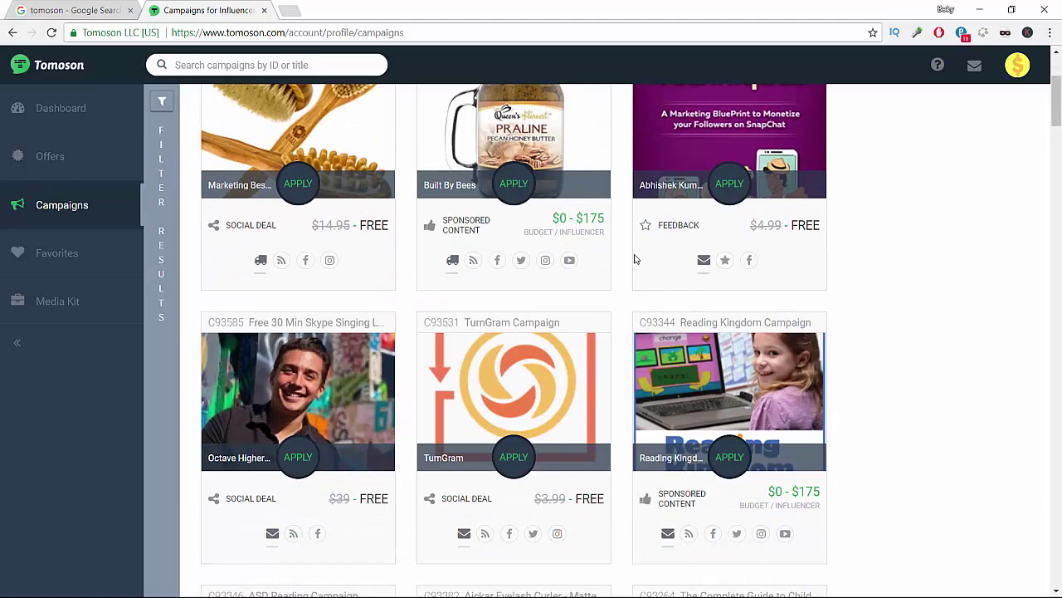
scroll(511, 318, "up", 1)
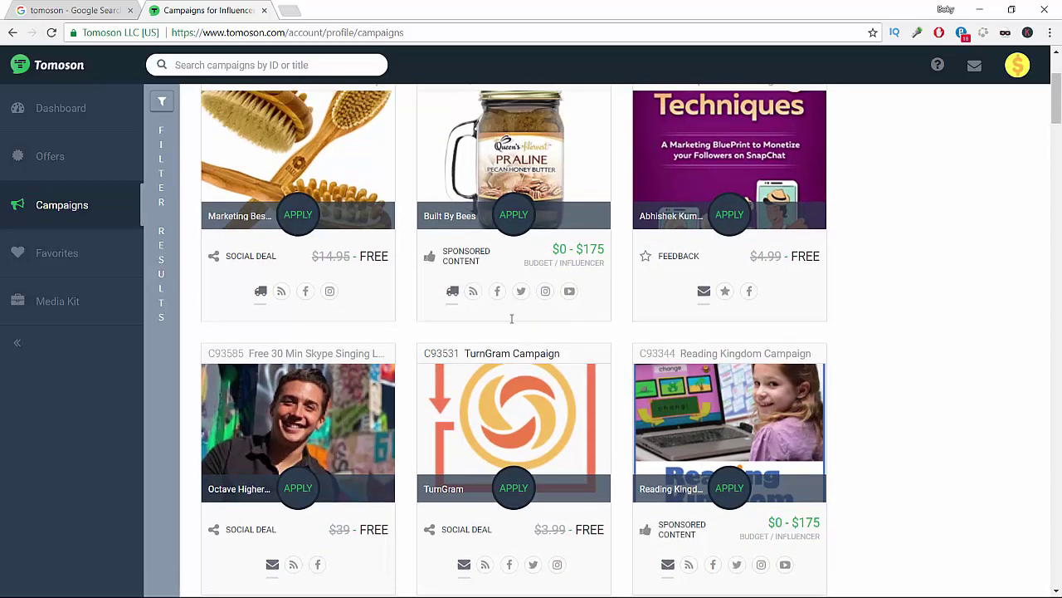
scroll(511, 317, "up", 3)
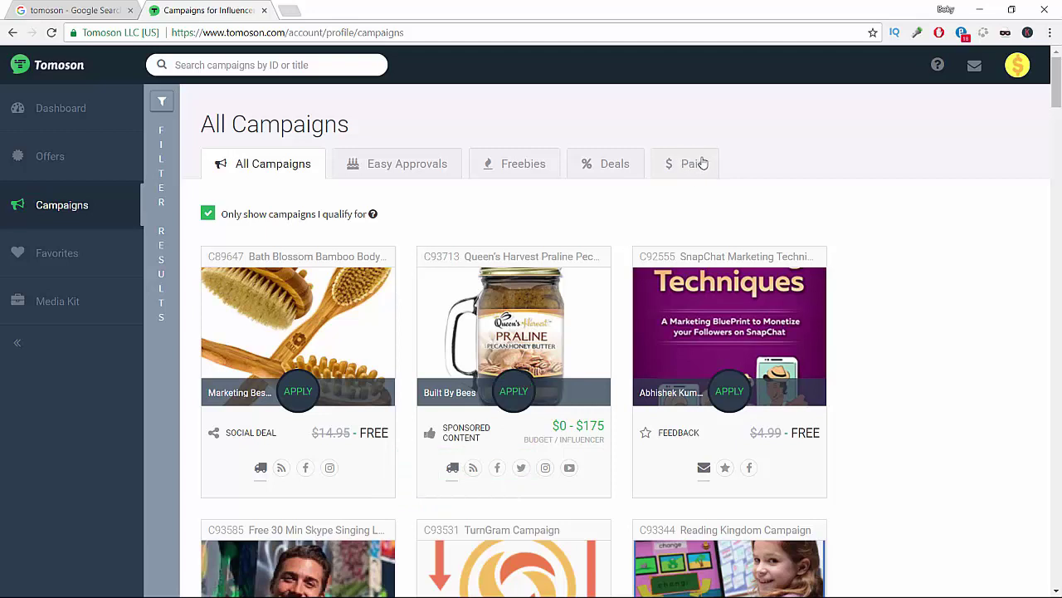
left_click(680, 163)
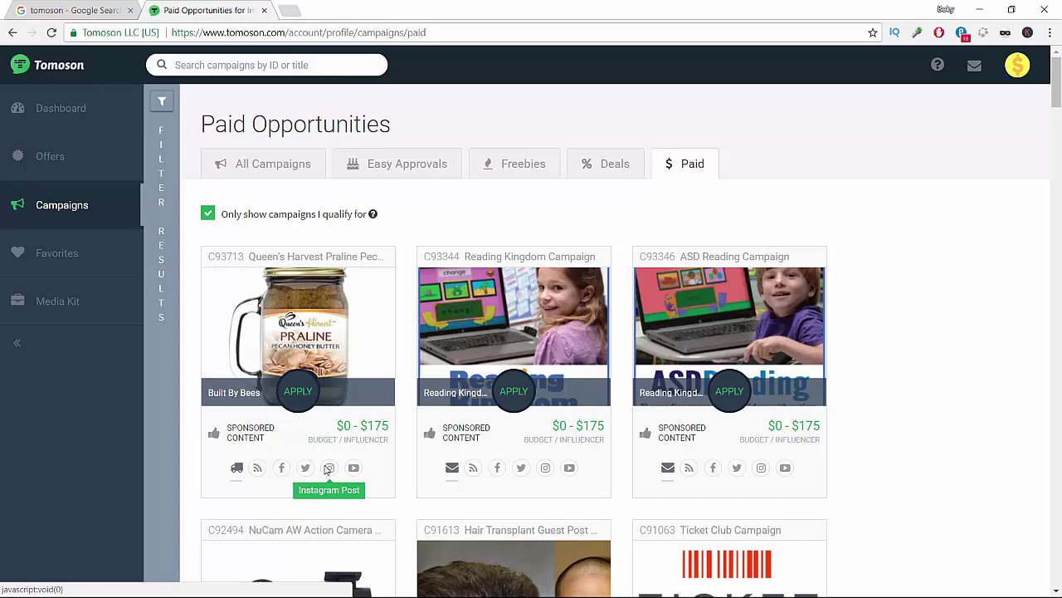
Step: Open the Deals page, reloading after the 'This site can't be reached' error
left_click(611, 167)
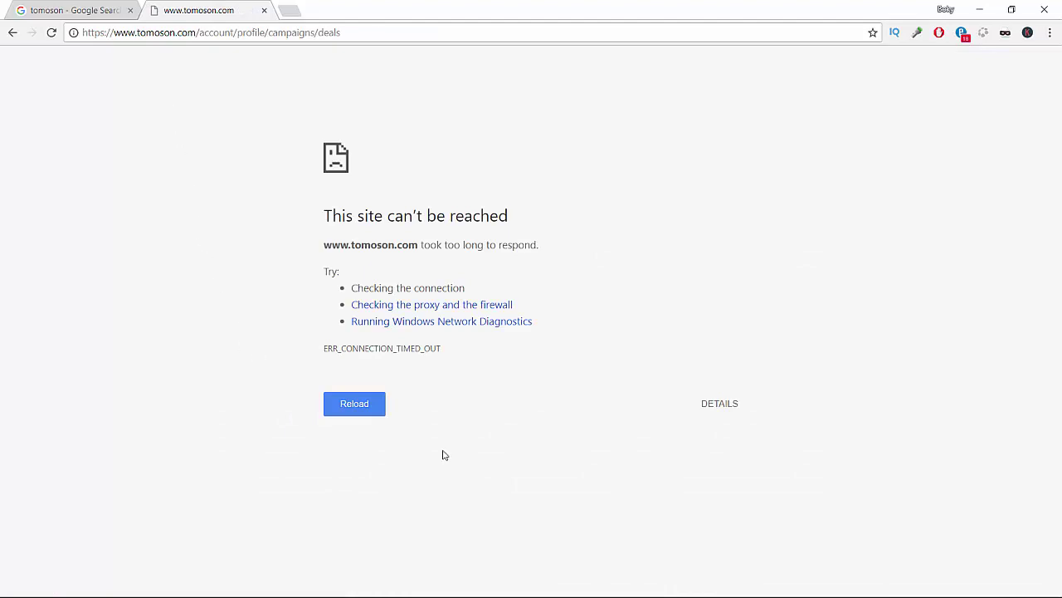
left_click(369, 407)
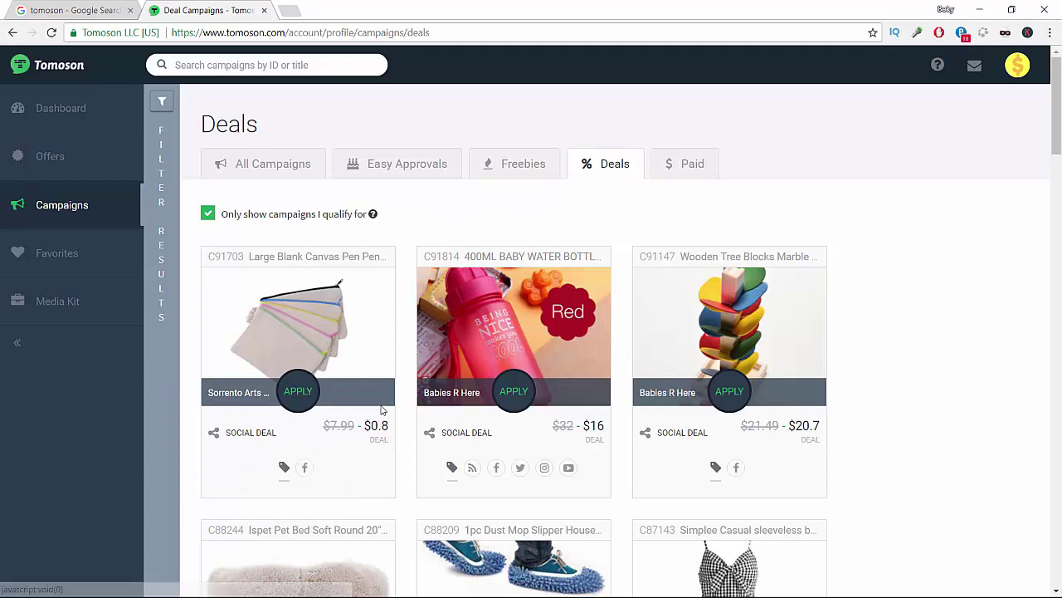
Step: Scroll through the Deals grid and expand the Filter Results options
scroll(307, 472, "down", 2)
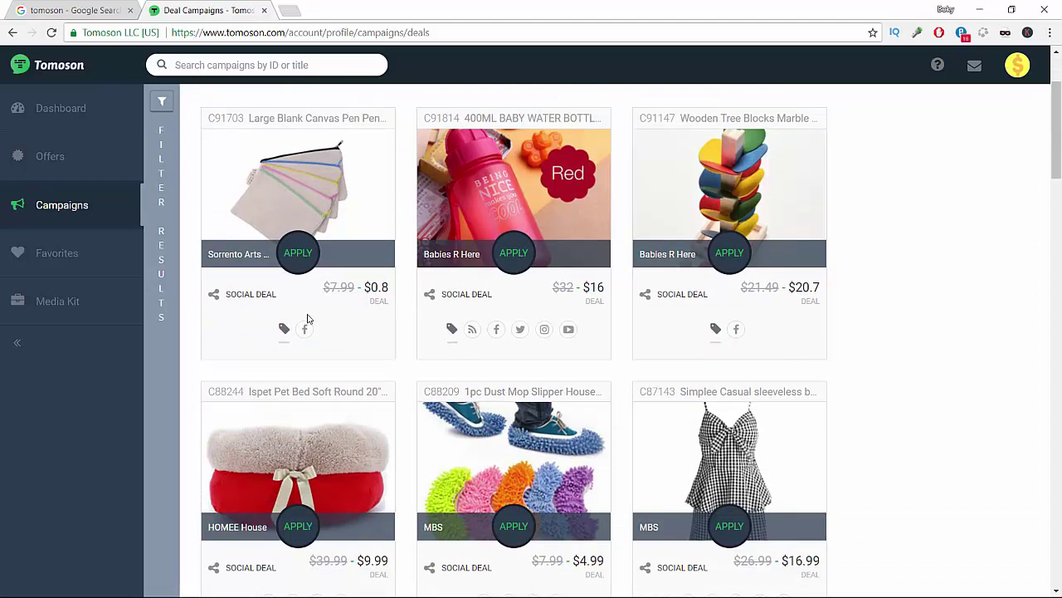
left_click(161, 101)
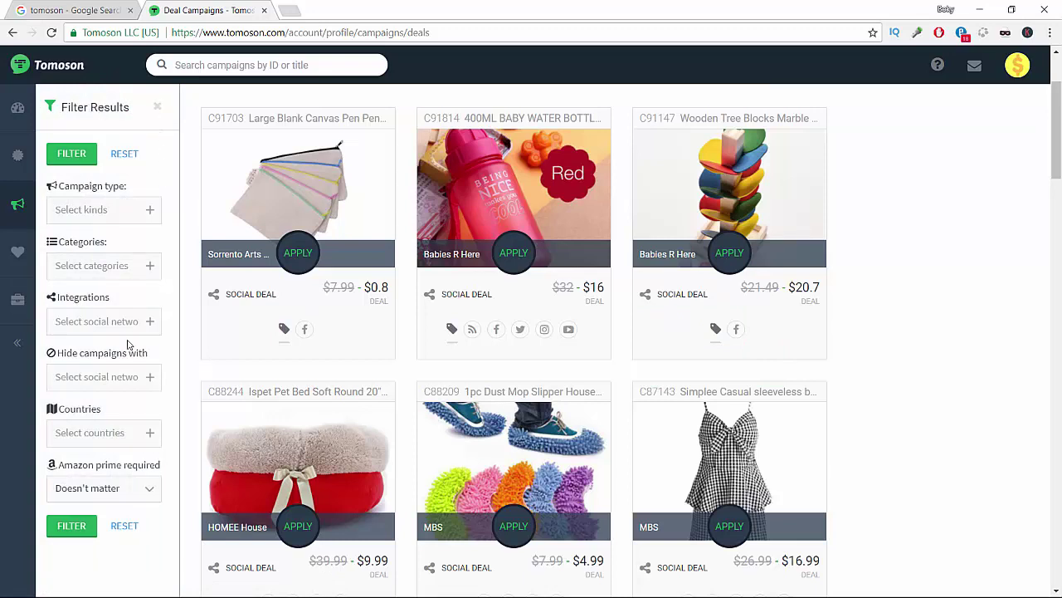
Step: Filter Deals to country Canada and category Electronics, which shows 'No campaigns yet.'
left_click(108, 429)
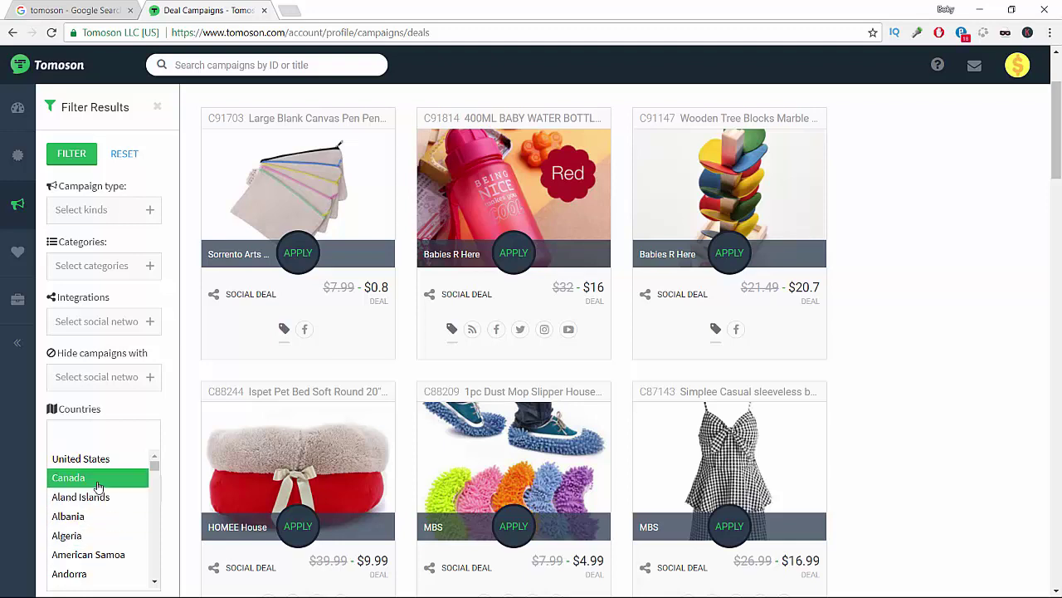
left_click(98, 480)
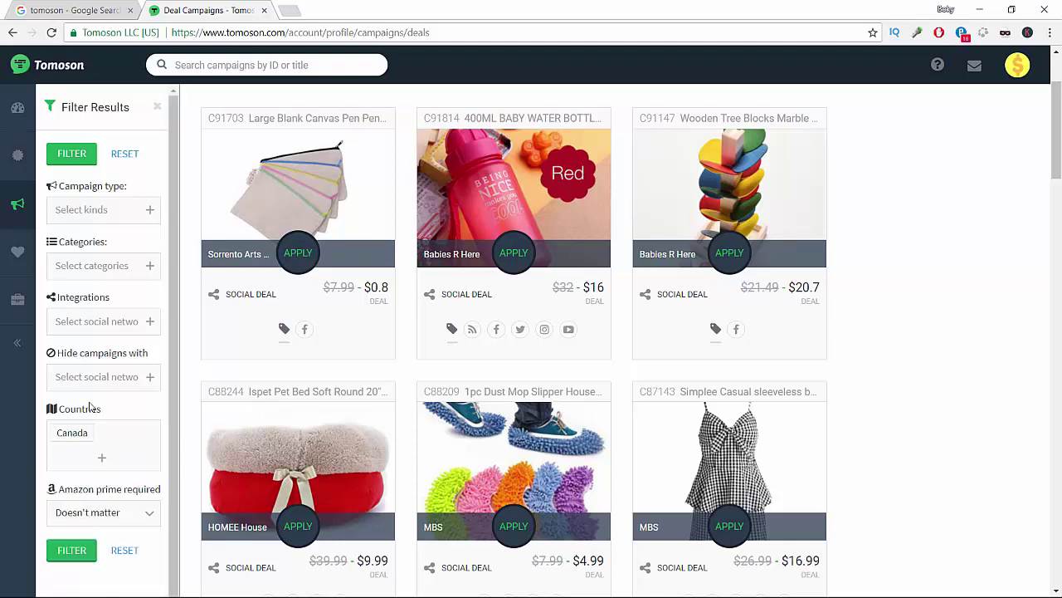
left_click(75, 272)
scroll(77, 352, "down", 6)
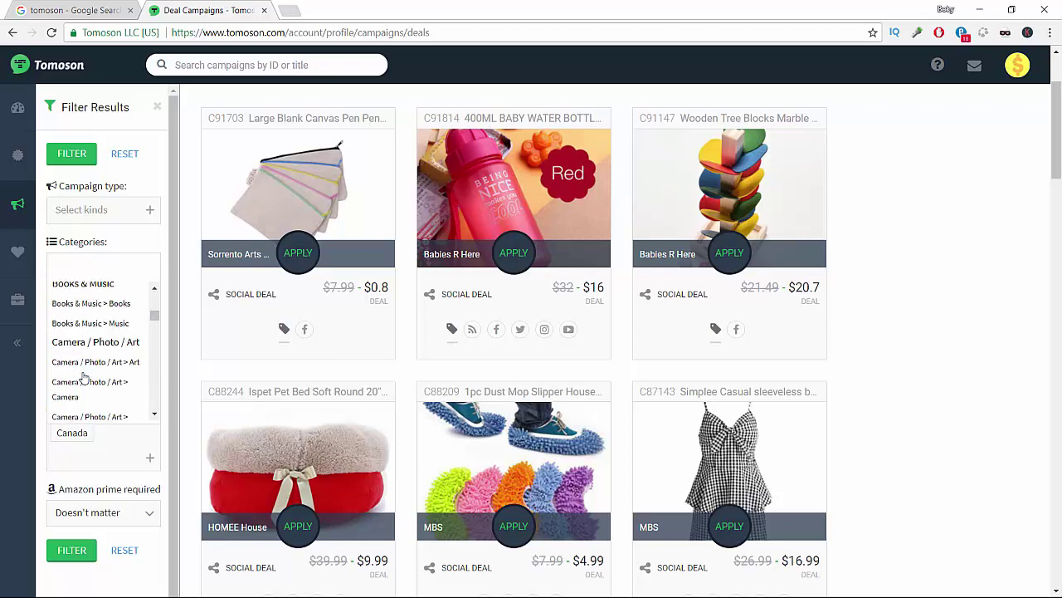
scroll(75, 377, "up", 3)
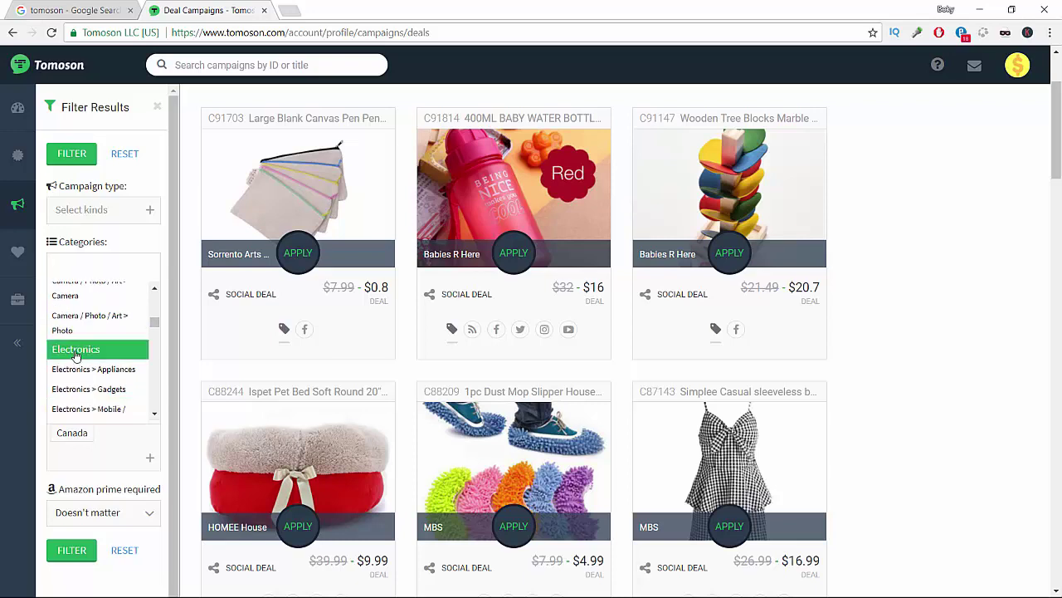
left_click(76, 346)
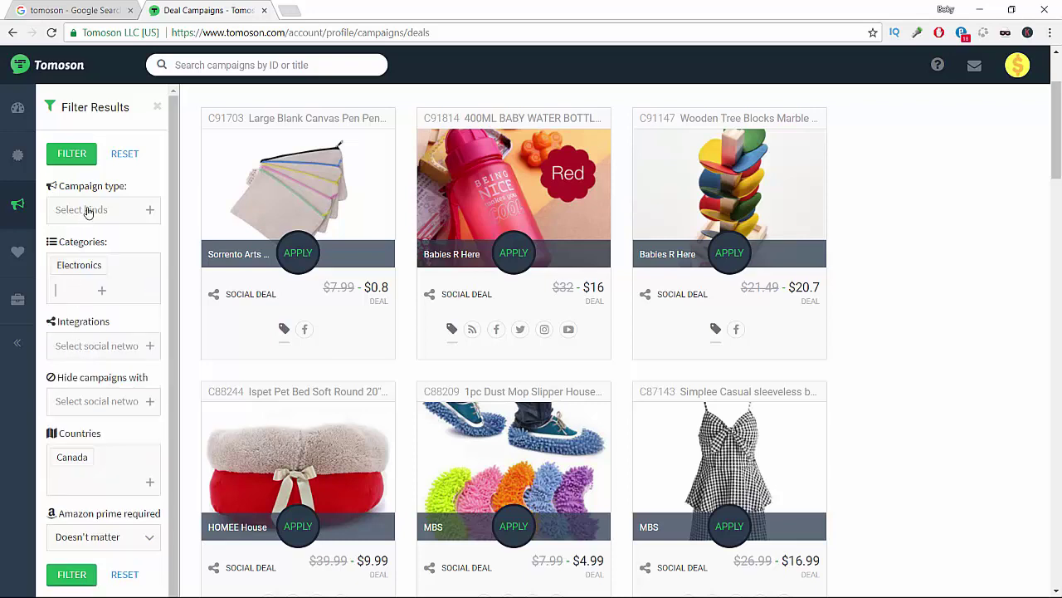
scroll(91, 481, "down", 1)
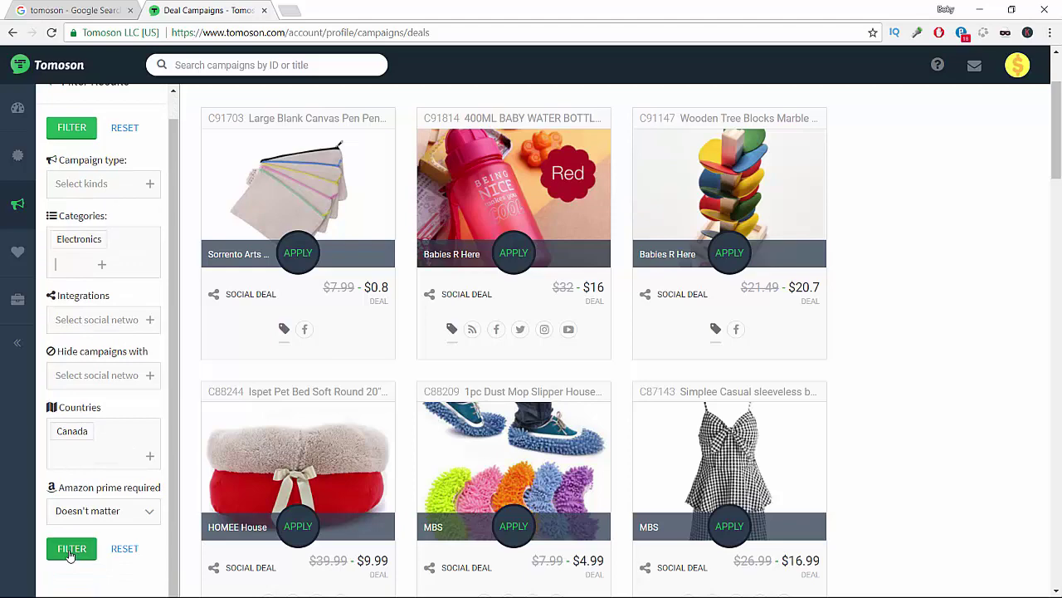
left_click(72, 549)
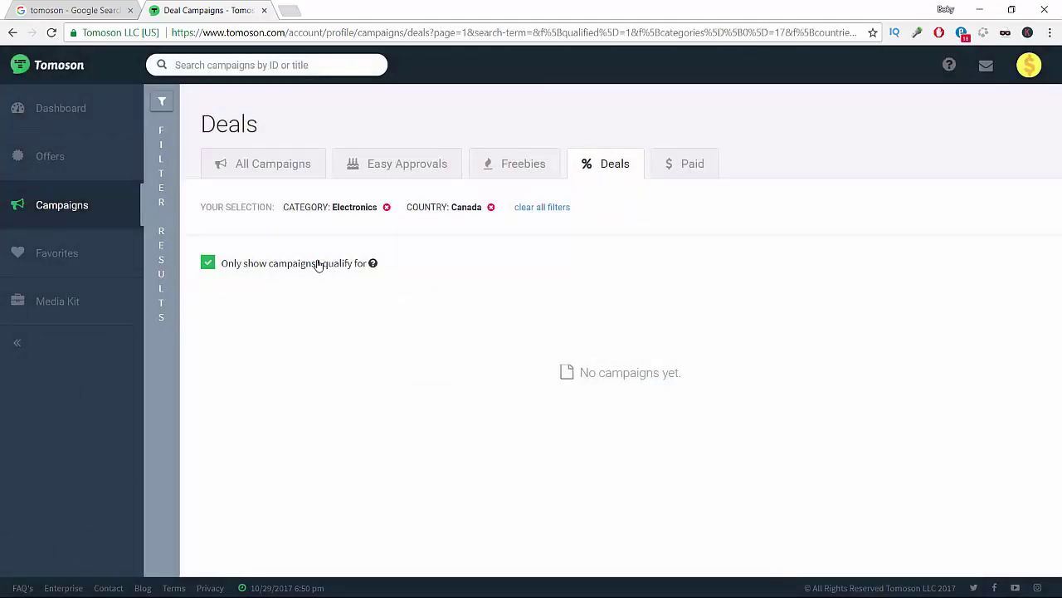
Step: Switch to Paid Opportunities, filter them to Canada, and review the results
left_click(661, 173)
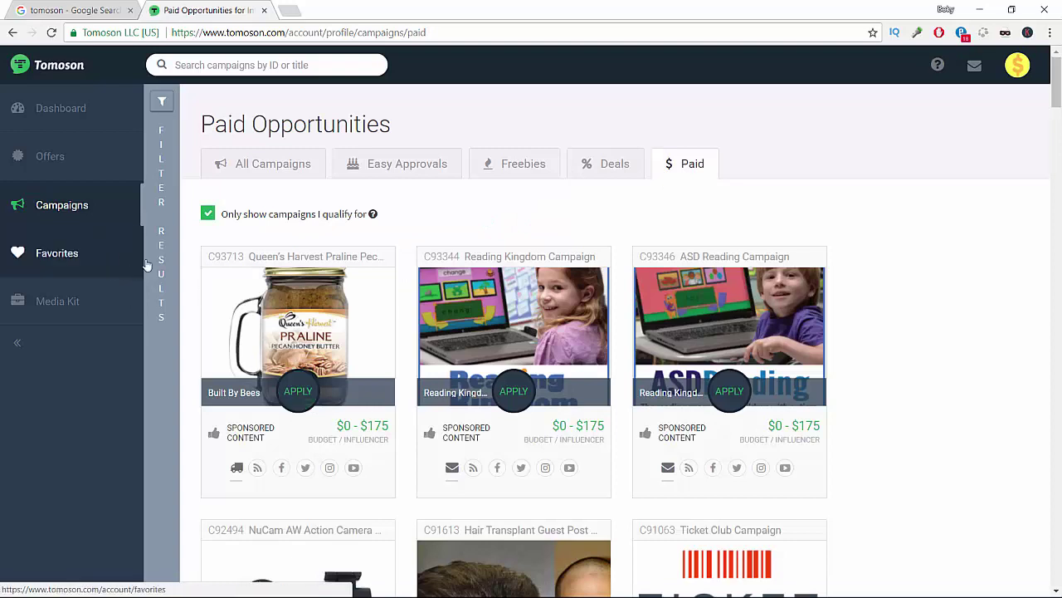
left_click(166, 101)
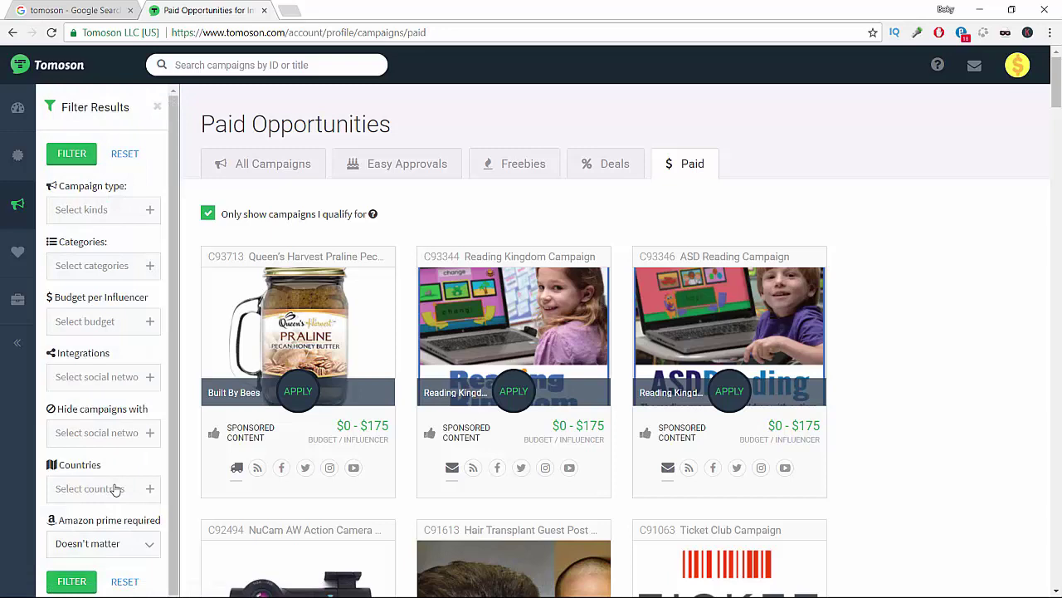
left_click(112, 489)
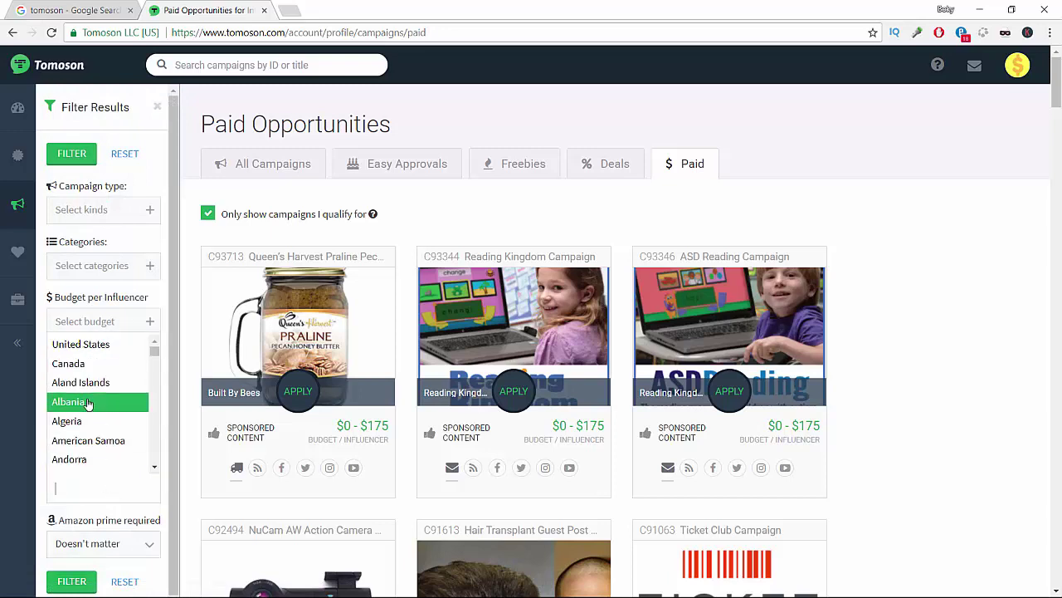
left_click(88, 372)
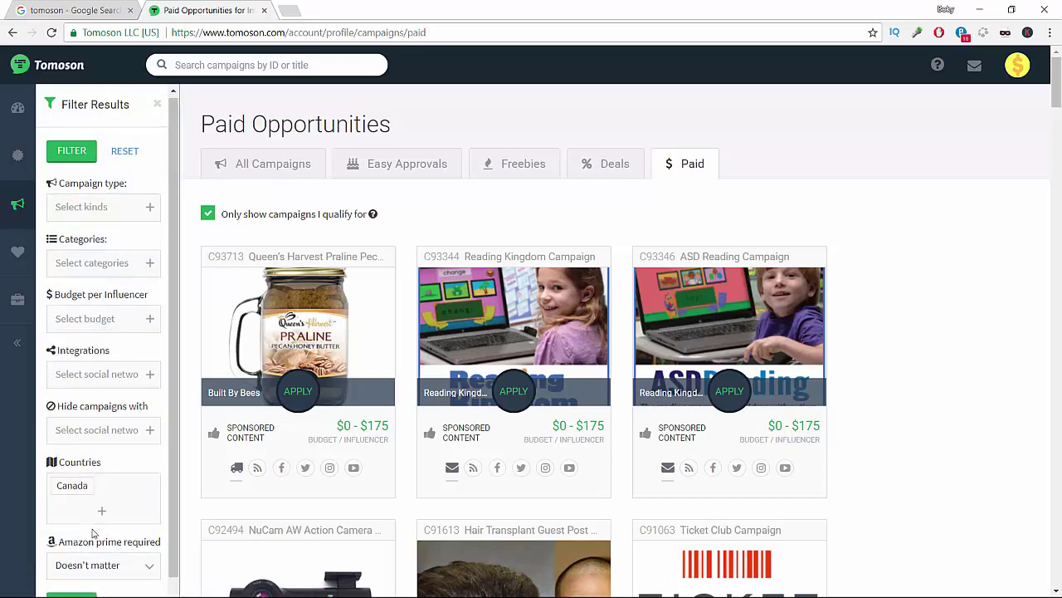
scroll(91, 569, "down", 1)
left_click(70, 554)
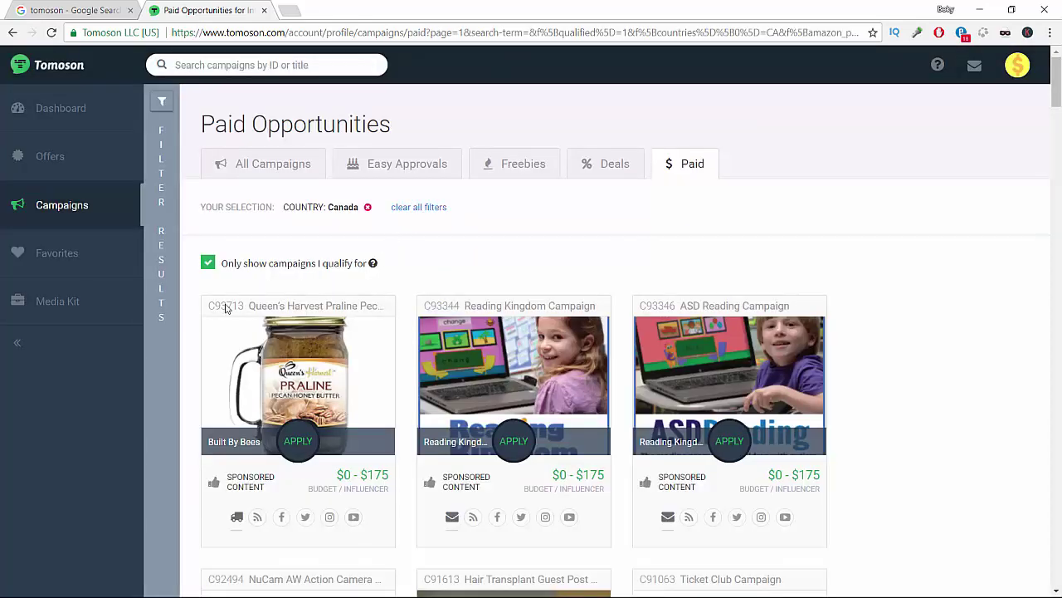
scroll(594, 476, "down", 4)
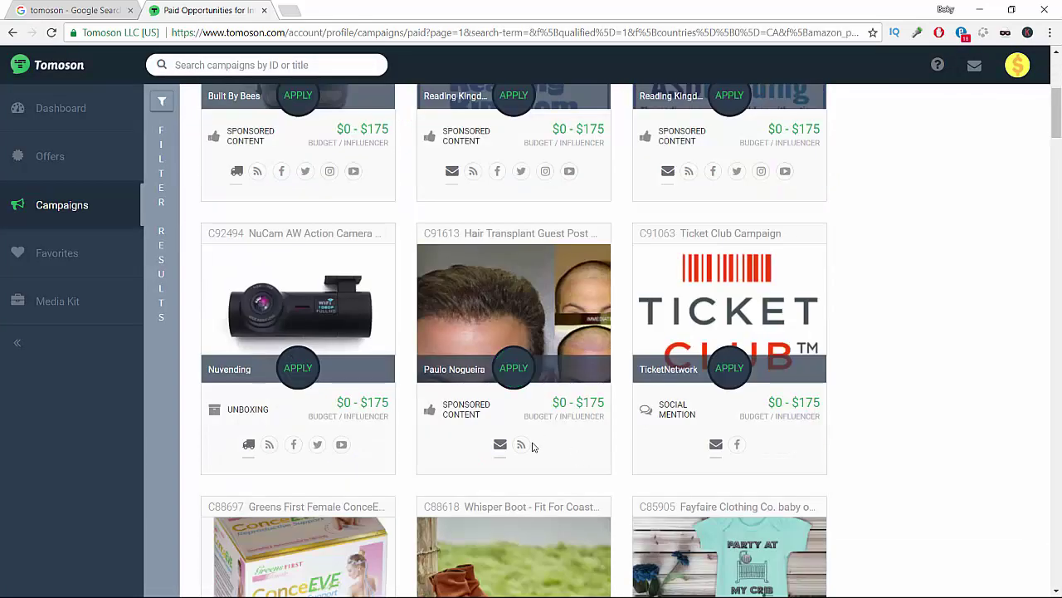
scroll(558, 406, "up", 4)
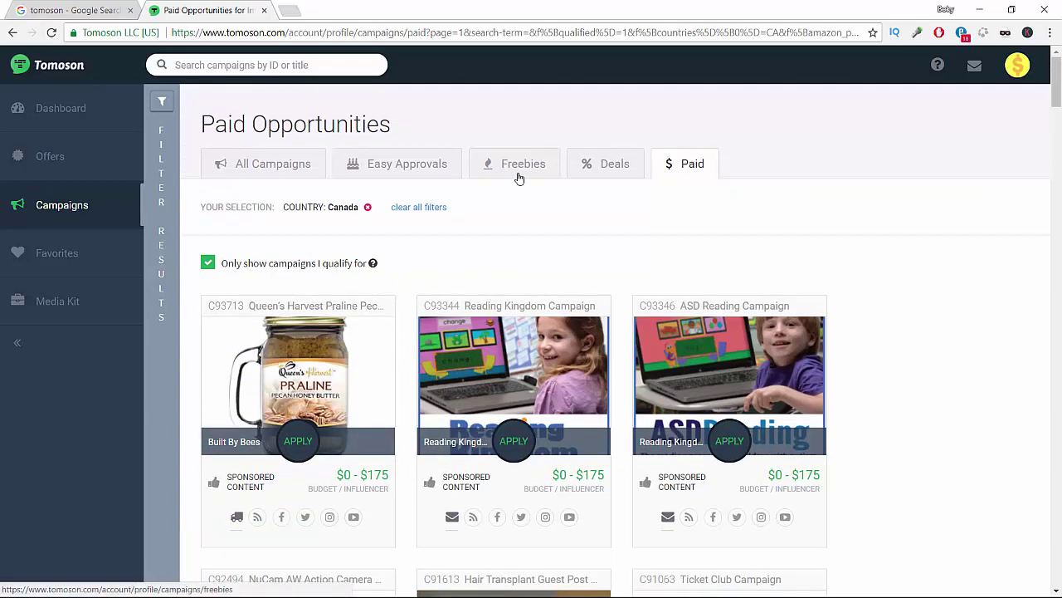
Step: Open Freebie Campaigns and scroll down to the C91241 French Wine Tasting Campaign card
left_click(518, 176)
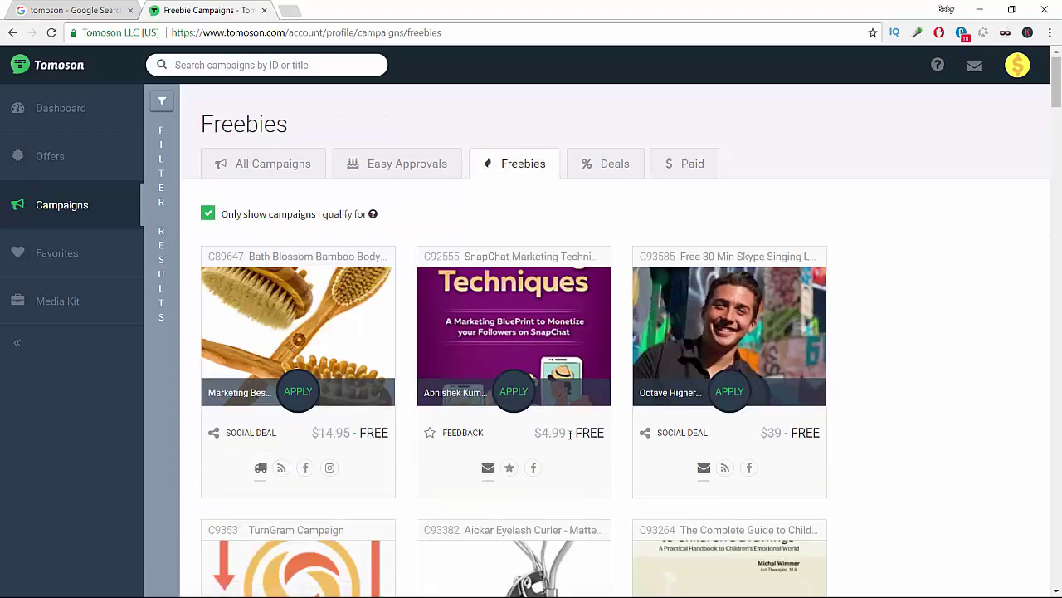
scroll(531, 395, "down", 2)
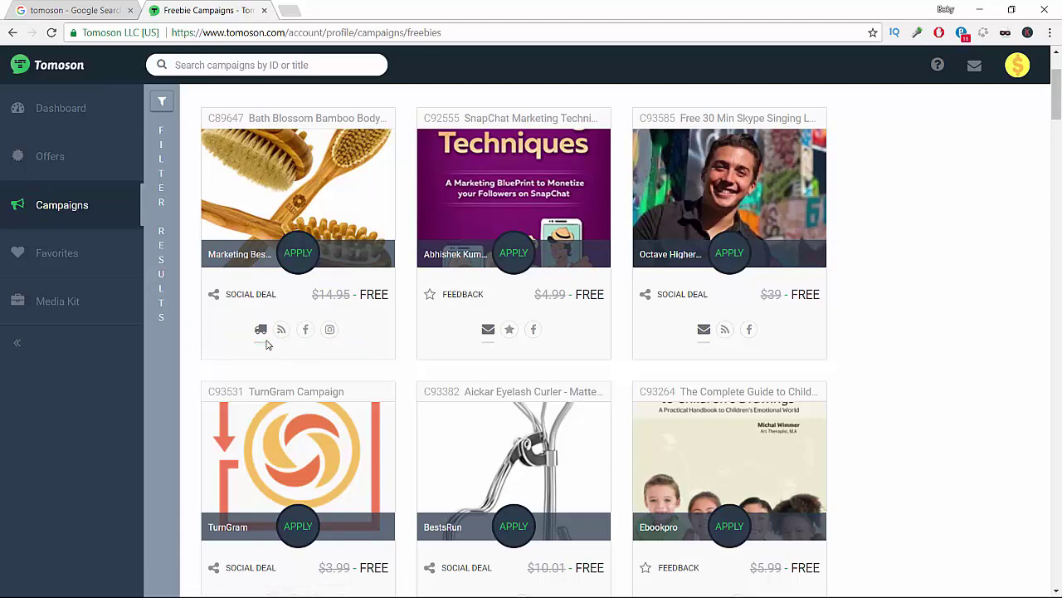
scroll(382, 403, "down", 3)
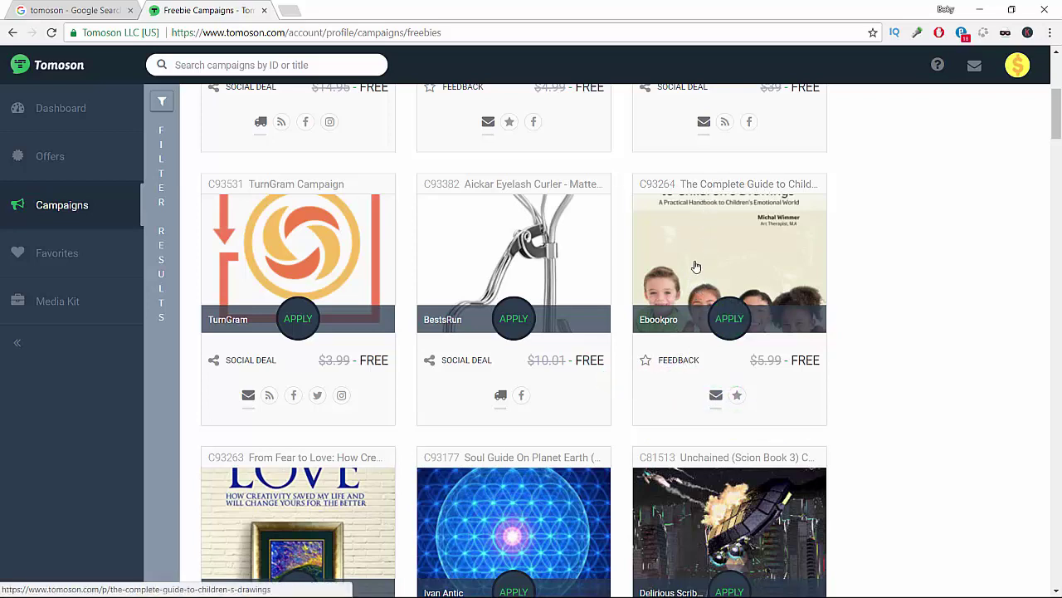
scroll(402, 463, "down", 2)
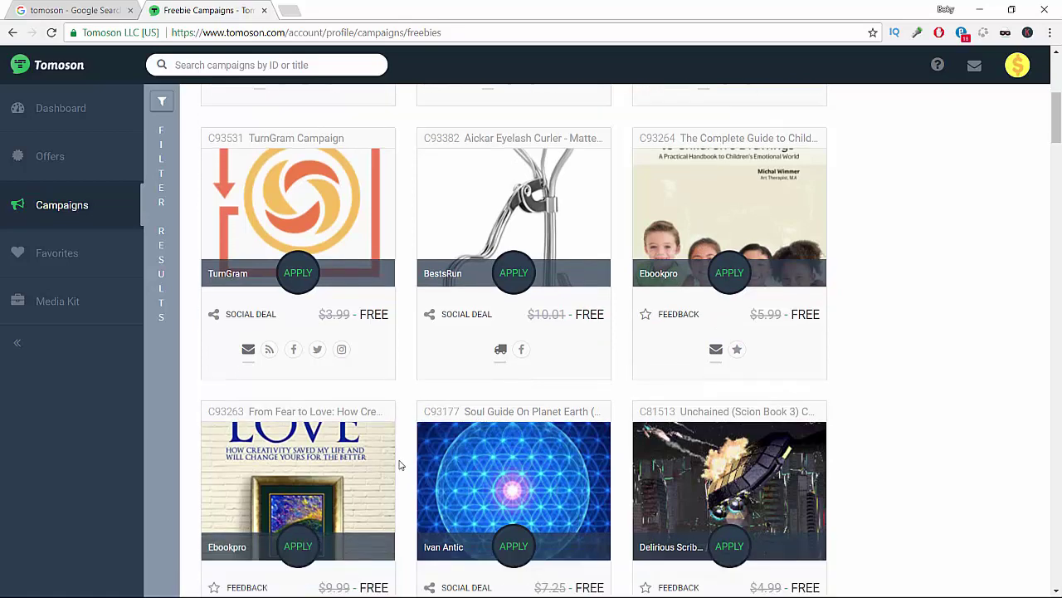
scroll(402, 467, "down", 1)
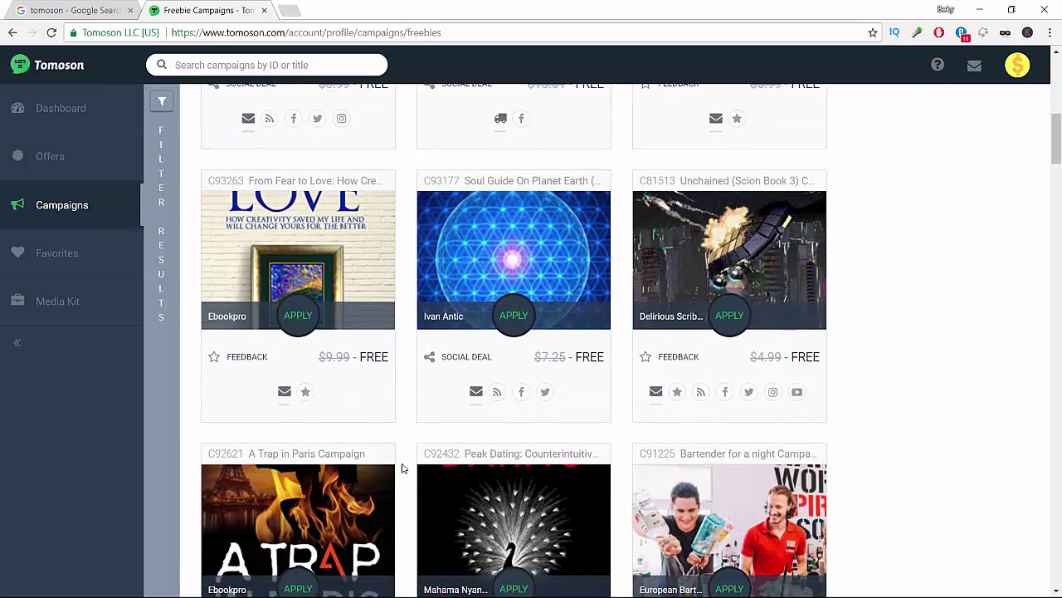
scroll(402, 468, "down", 2)
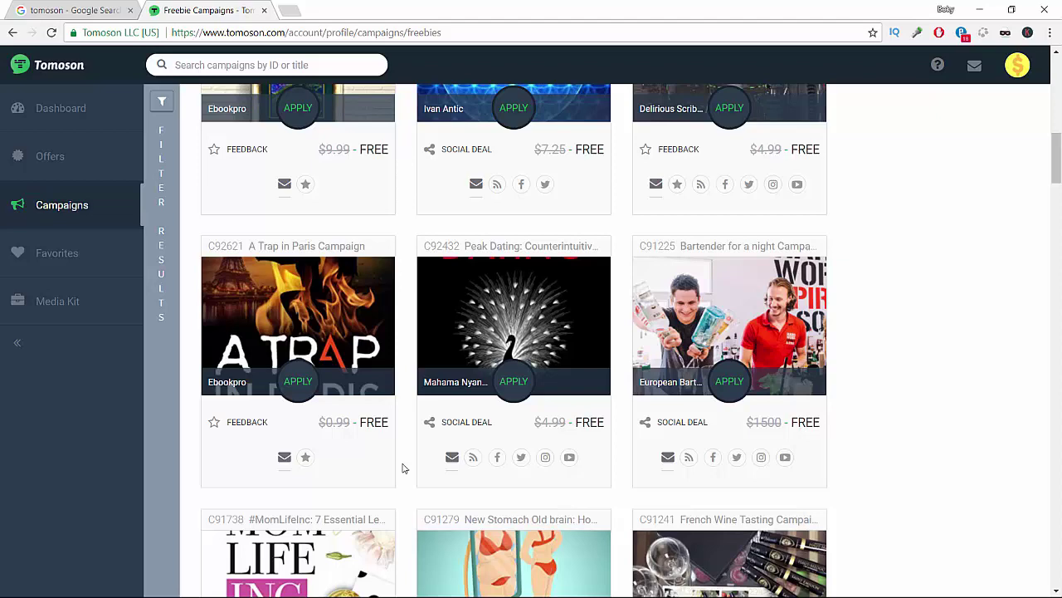
scroll(402, 468, "down", 3)
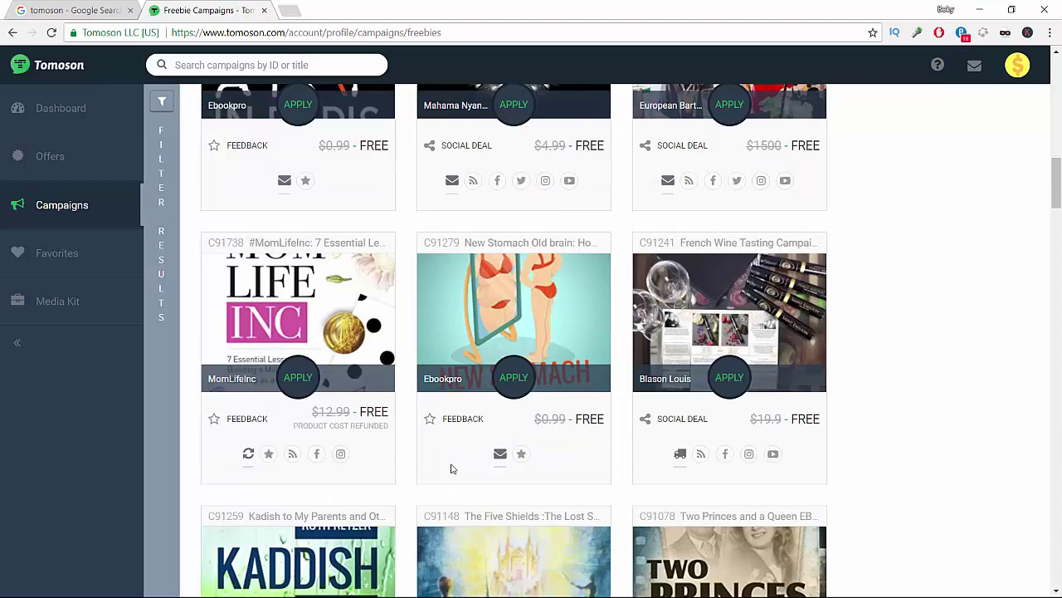
scroll(451, 469, "down", 2)
scroll(626, 394, "up", 2)
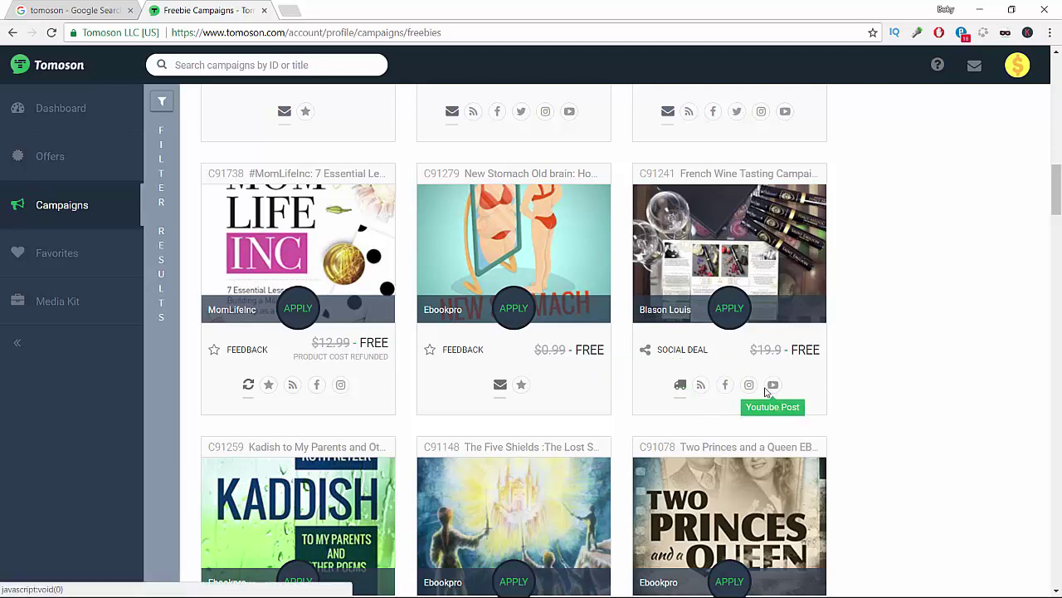
Step: Apply to the C91241 French Wine Tasting Campaign and scroll through its application page
left_click(730, 324)
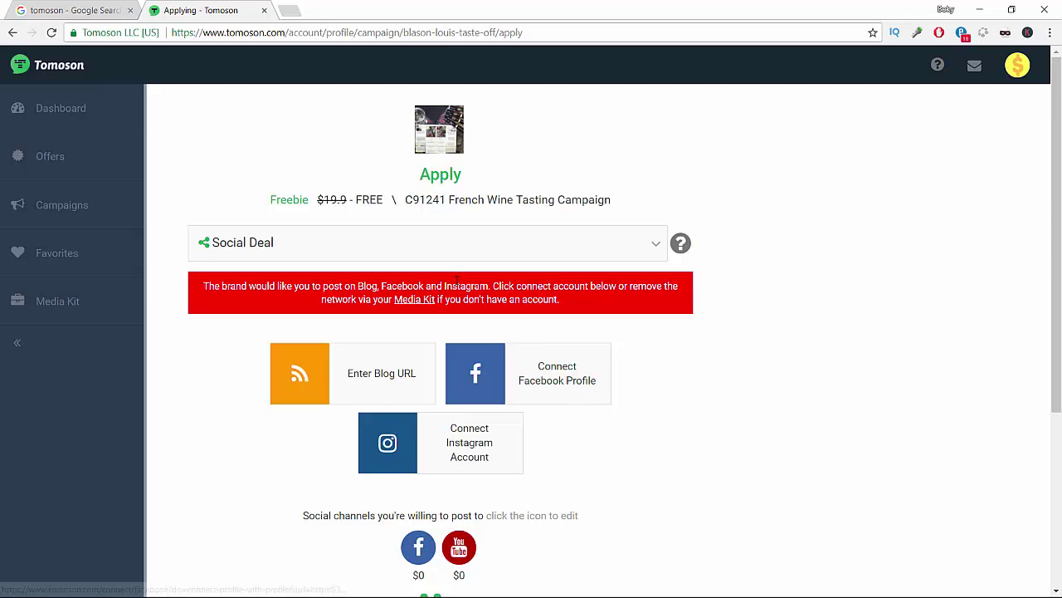
scroll(496, 536, "down", 2)
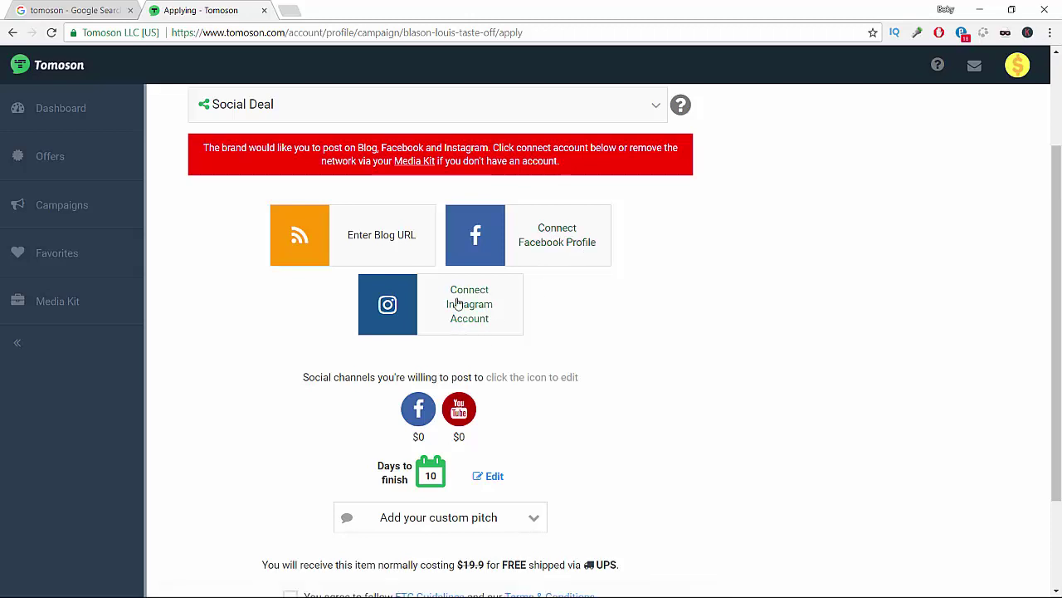
Step: Change the Social Deal's days to finish to '20 Days To Complete Task' and update
left_click(498, 475)
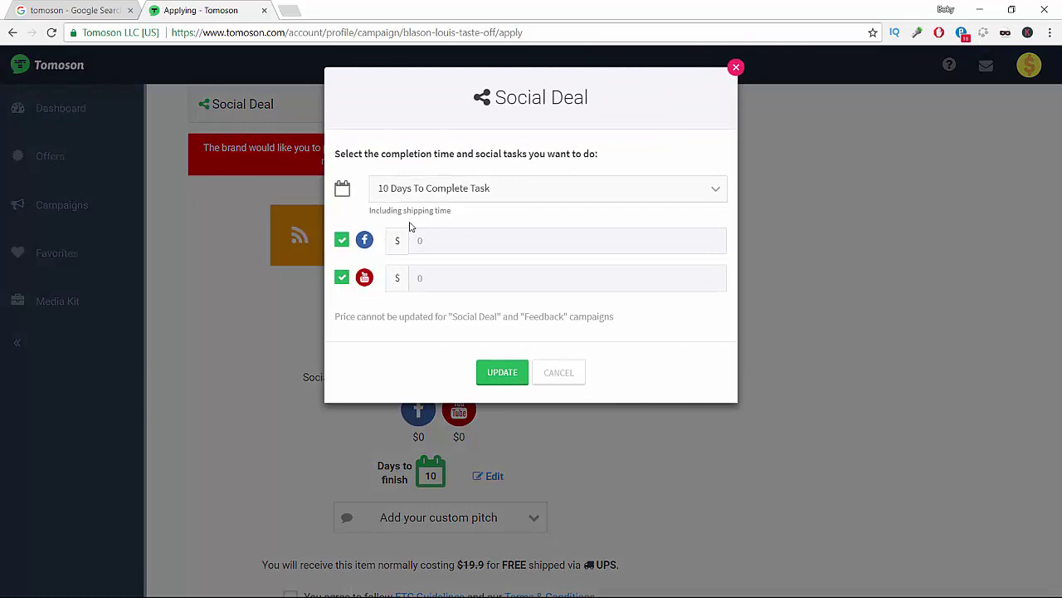
left_click(502, 372)
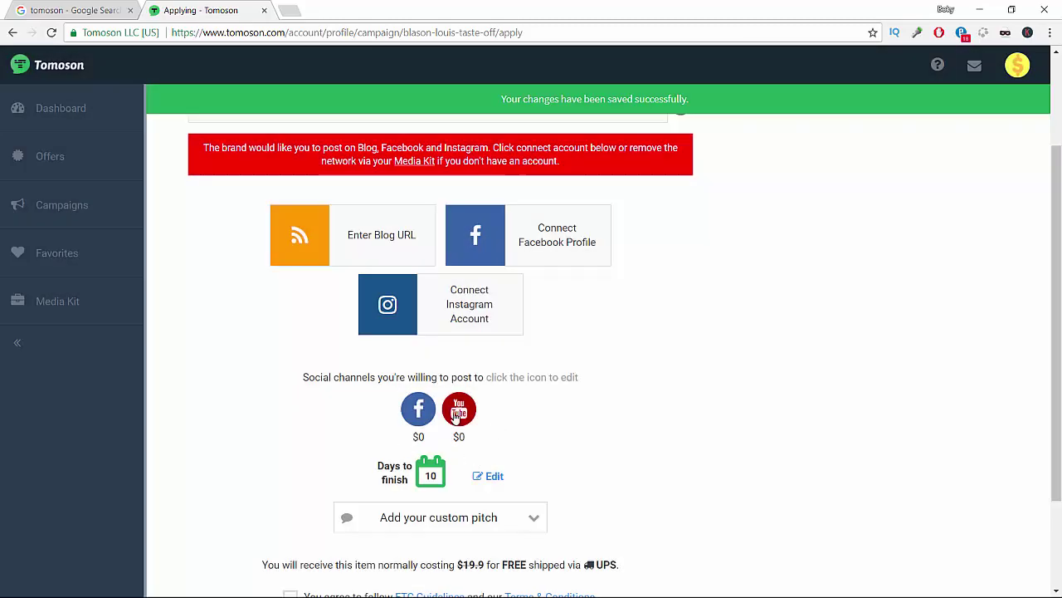
left_click(433, 469)
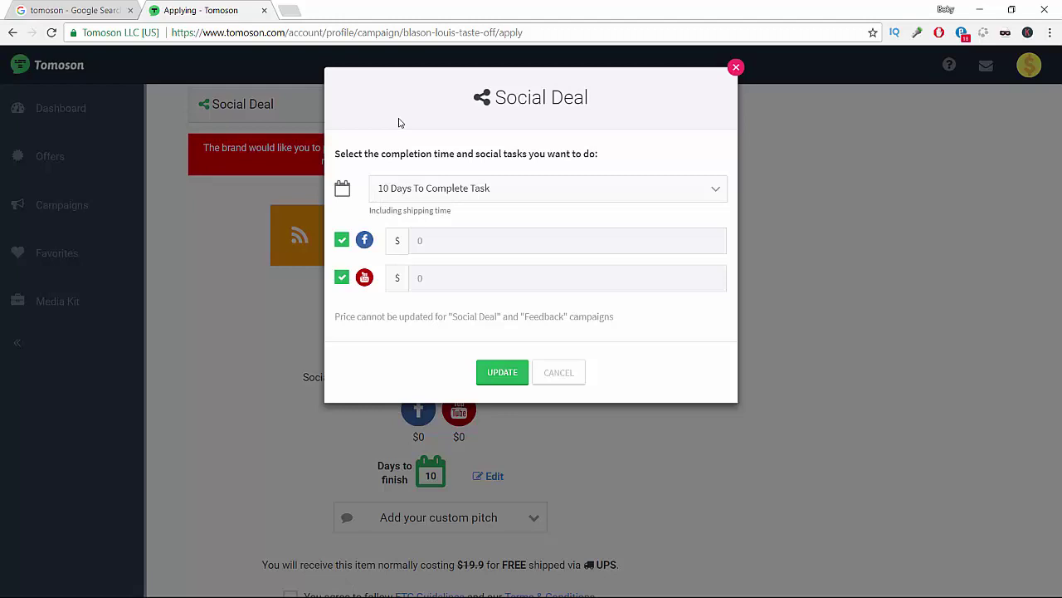
left_click(428, 189)
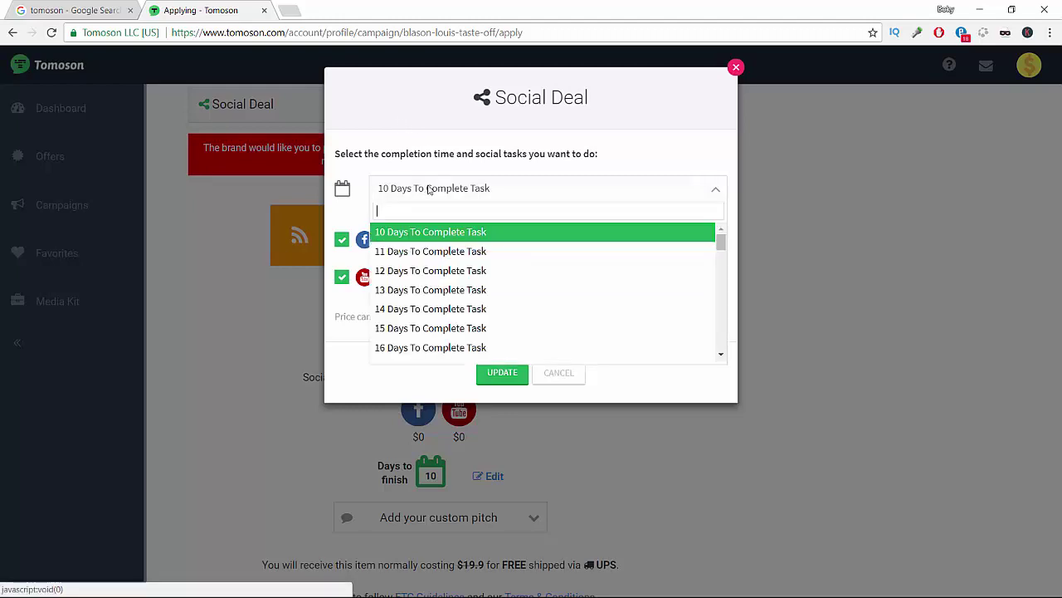
scroll(440, 307, "down", 3)
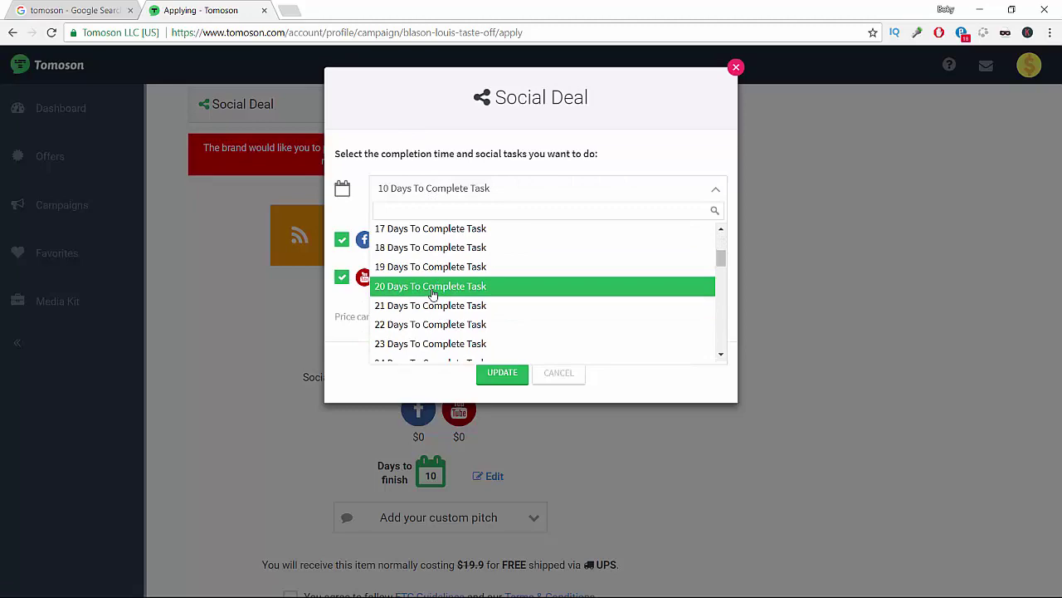
left_click(432, 286)
left_click(502, 373)
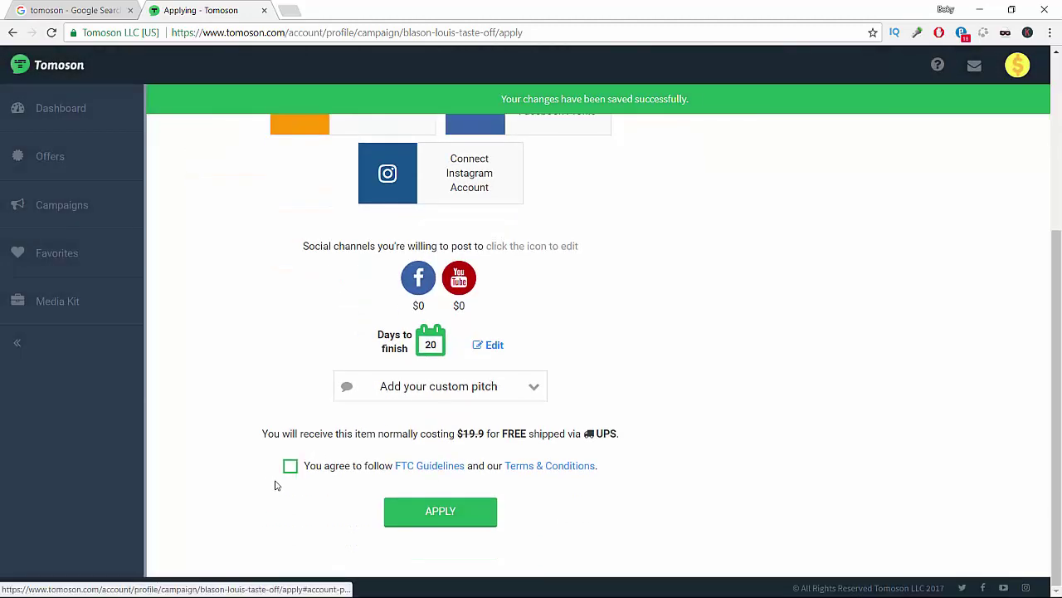
Step: Expand the custom pitch box and type 'Hey I am Youtuber and my audien will may be interes'
left_click(438, 388)
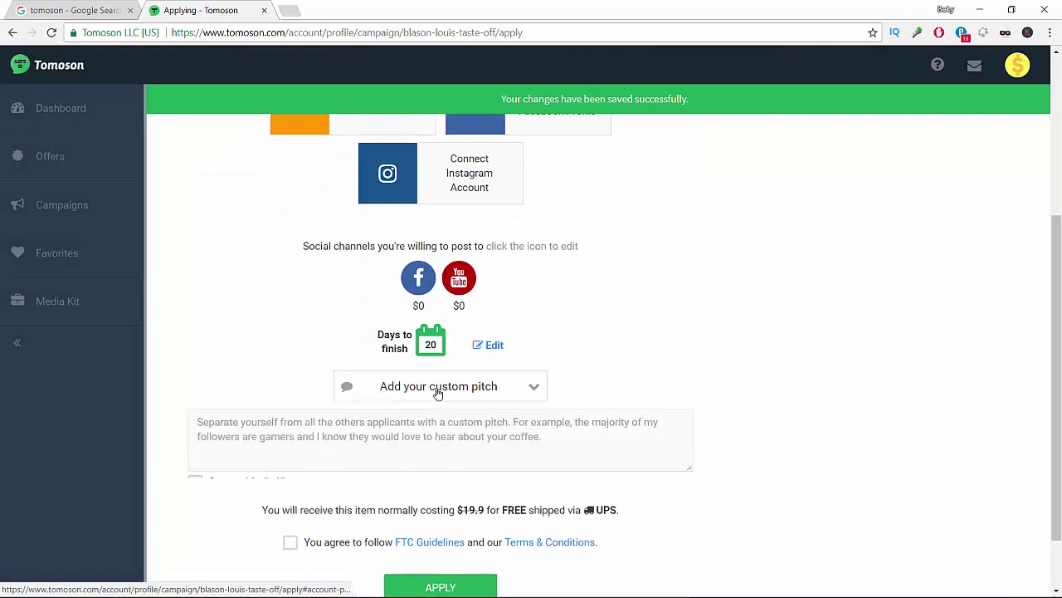
left_click(585, 368)
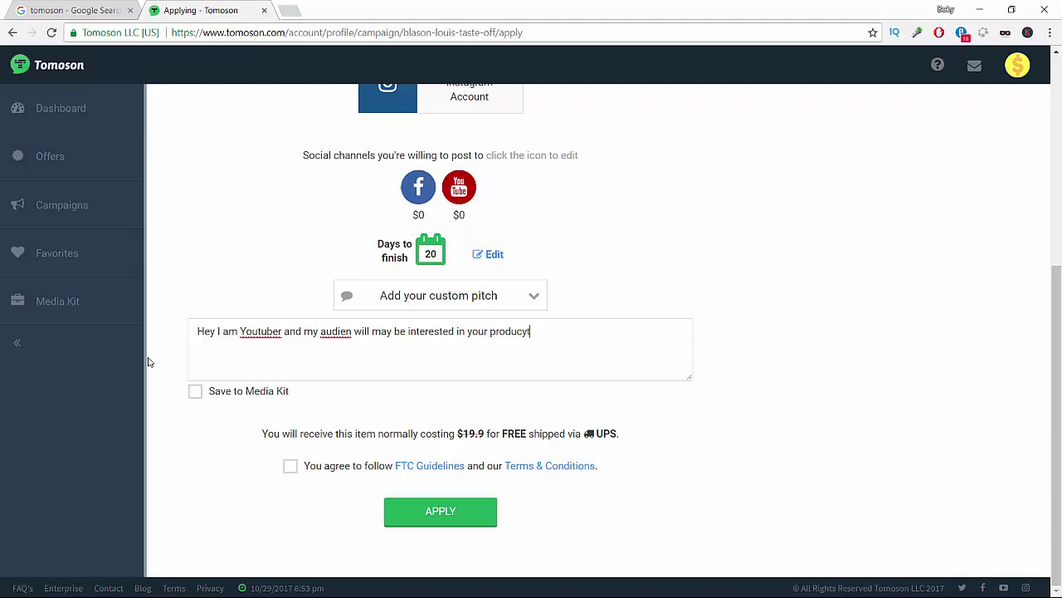
key("BackSpace")
key("BackSpace")
type("t")
key("BackSpace")
key("BackSpace")
key("BackSpace")
key("BackSpace")
key("BackSpace")
key("BackSpace")
key("BackSpace")
key("BackSpace")
key("BackSpace")
key("BackSpace")
key("BackSpace")
key("BackSpace")
key("BackSpace")
key("BackSpace")
key("BackSpace")
key("BackSpace")
key("BackSpace")
key("BackSpace")
key("BackSpace")
Step: Correct 'Youtuber', 'audien' and 'interes' in the pitch, then finish it with 'ed in your prodduct.'
left_click(262, 332)
right_click(262, 332)
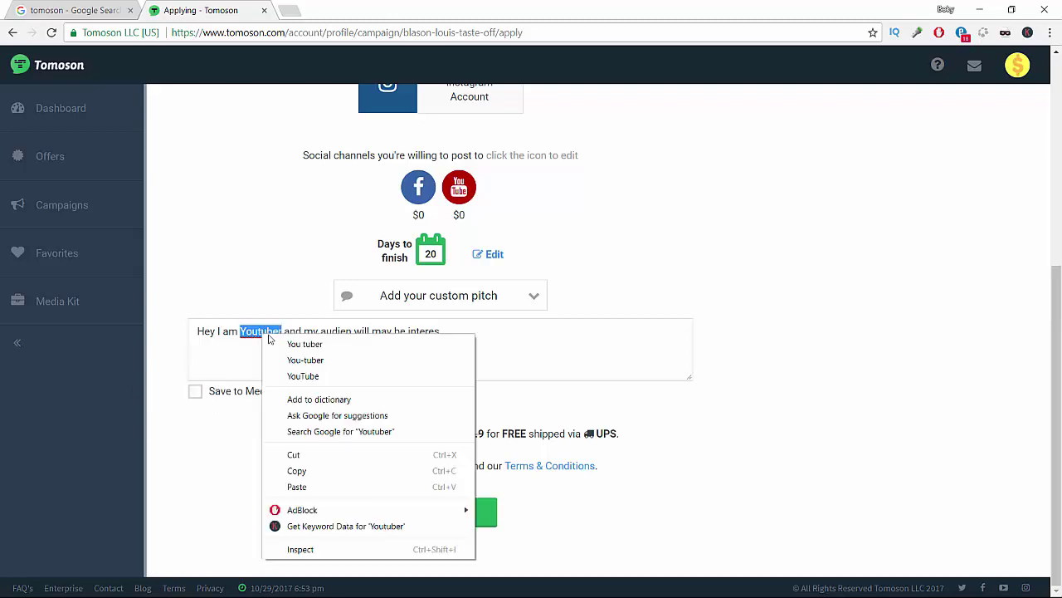
left_click(307, 342)
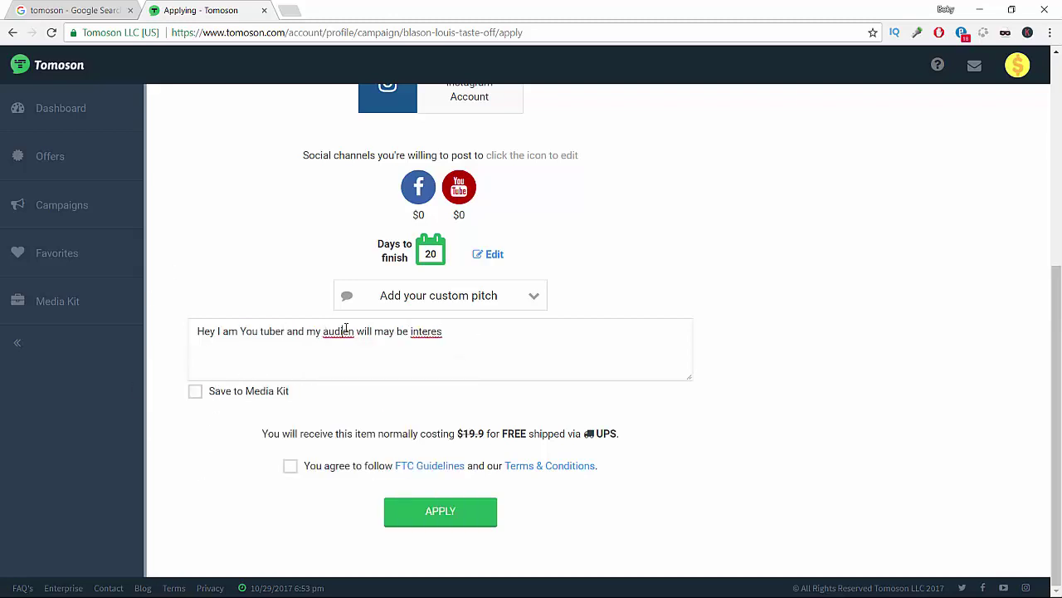
right_click(346, 329)
left_click(375, 337)
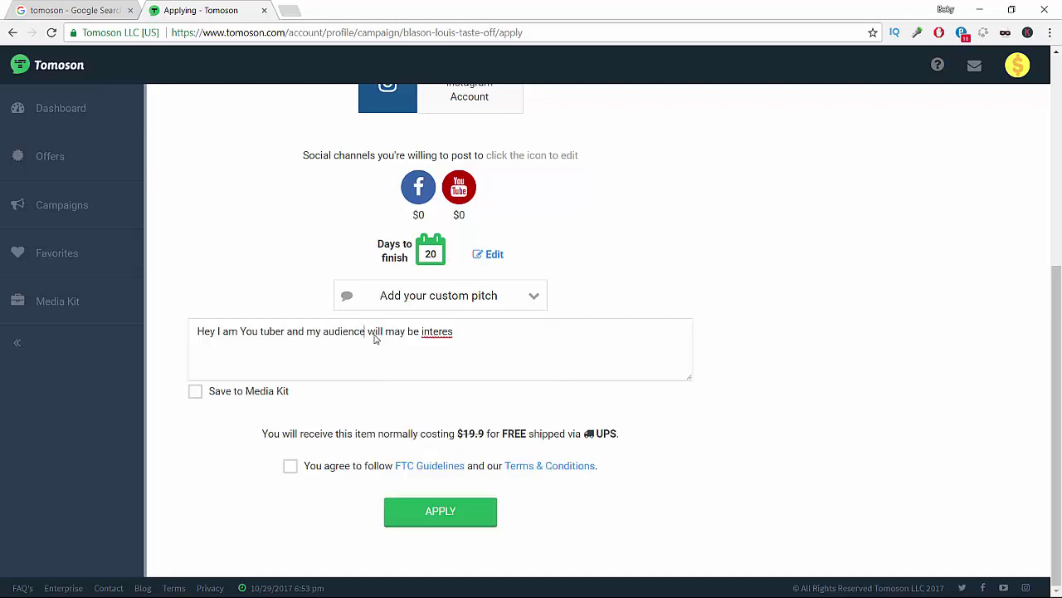
right_click(438, 338)
left_click(458, 361)
type("ed")
type(" in your")
type(" pro")
type("d")
type("duc")
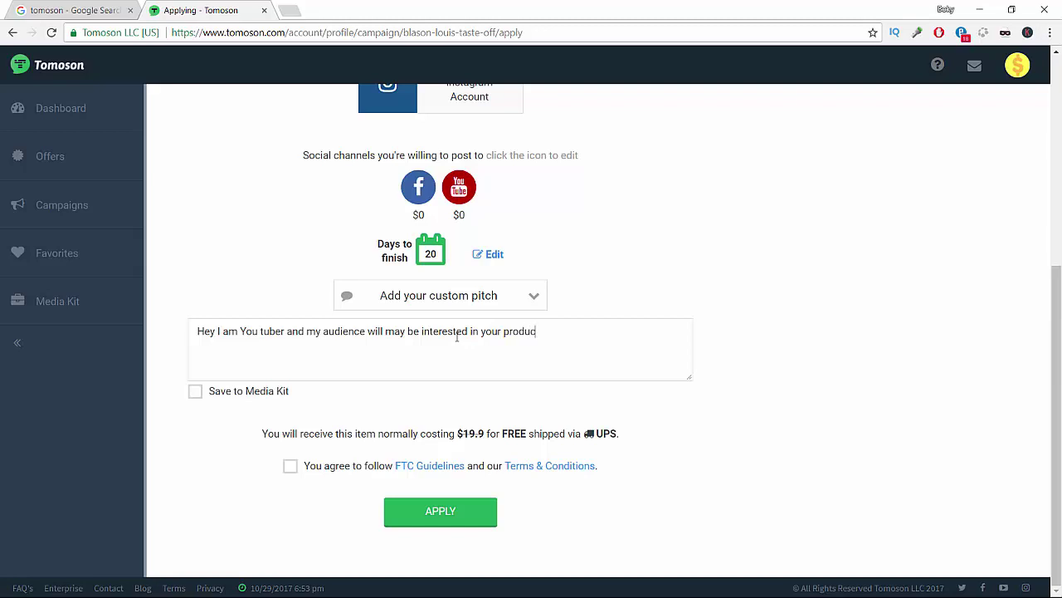
type("t")
type(".")
Step: Tick 'Save to Media Kit' and the FTC Guidelines agreement, then submit the application
left_click(195, 397)
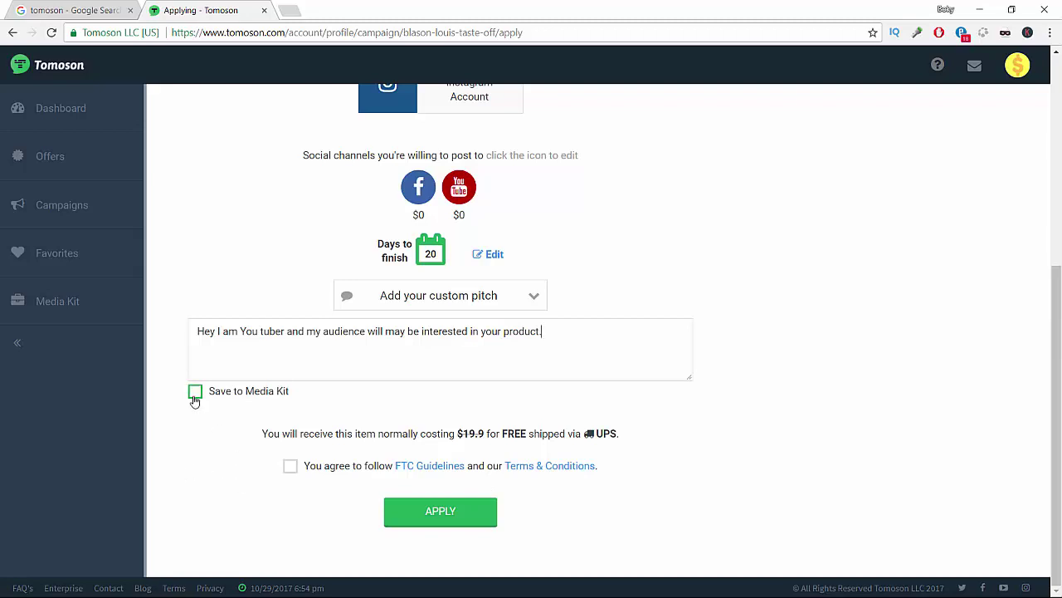
left_click(289, 465)
left_click(422, 513)
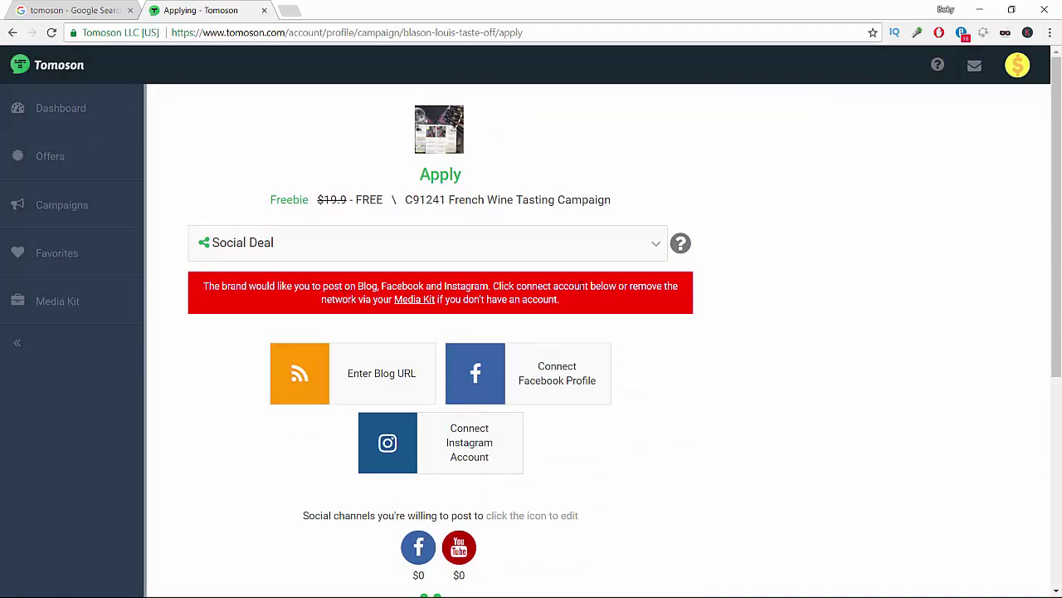
scroll(531, 467, "down", 4)
scroll(520, 355, "up", 4)
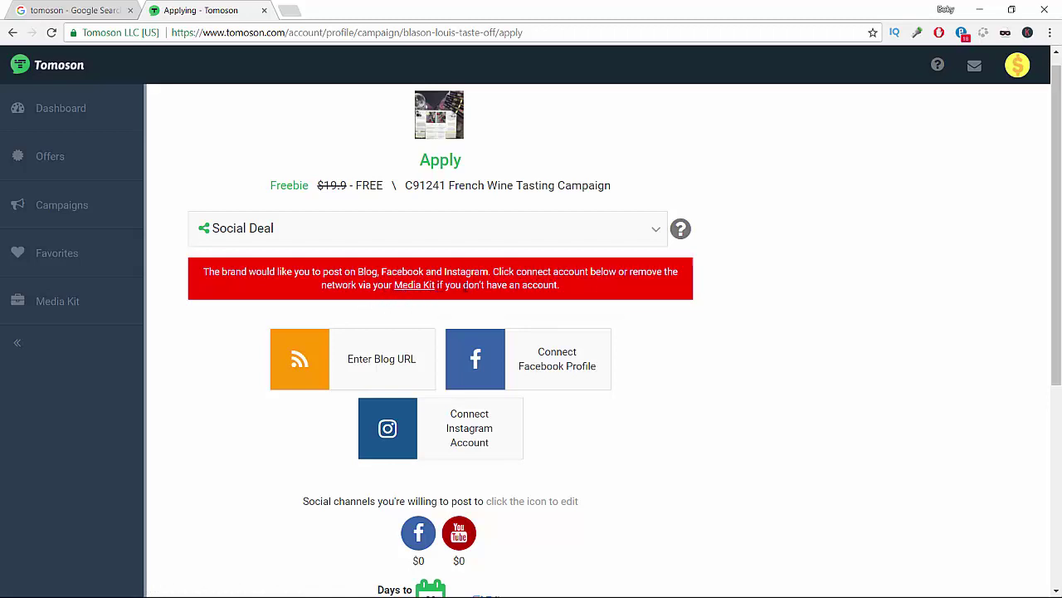
left_click(528, 356)
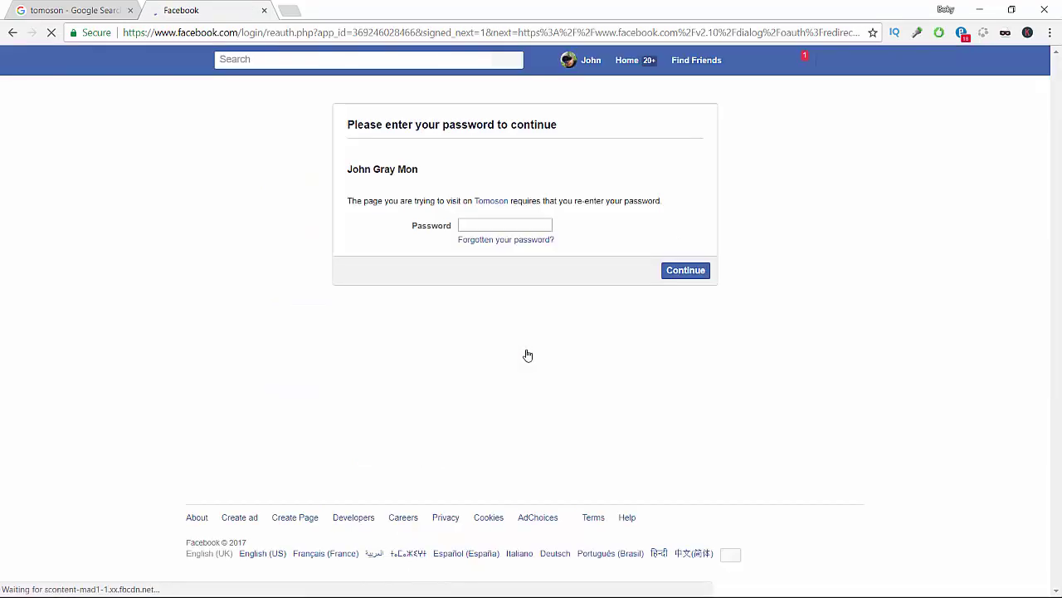
left_click(4, 34)
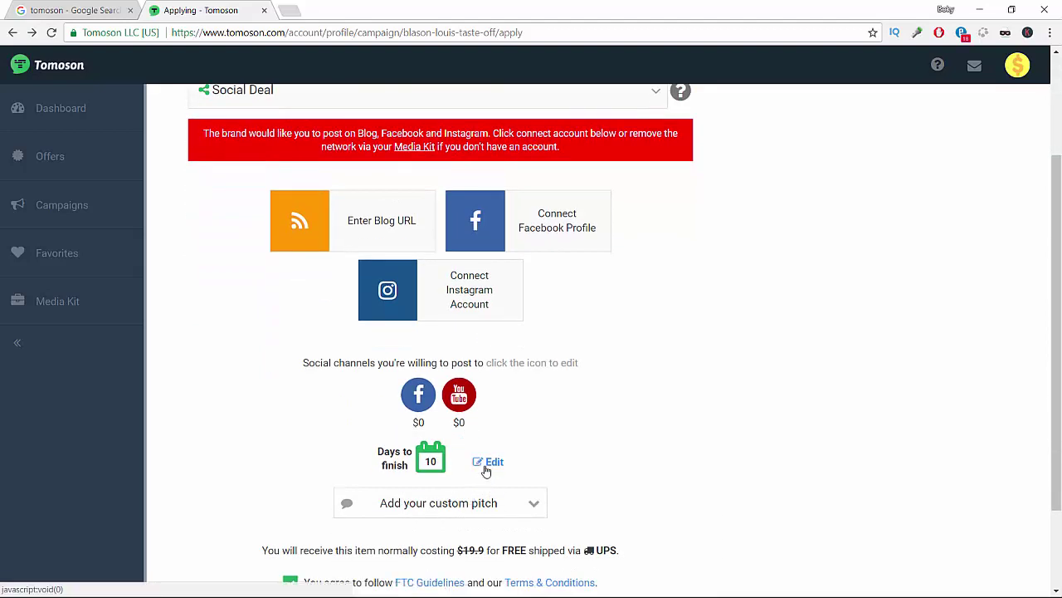
Step: Re-save the Social Deal completion settings and tick the FTC Guidelines and Terms agreement
left_click(489, 463)
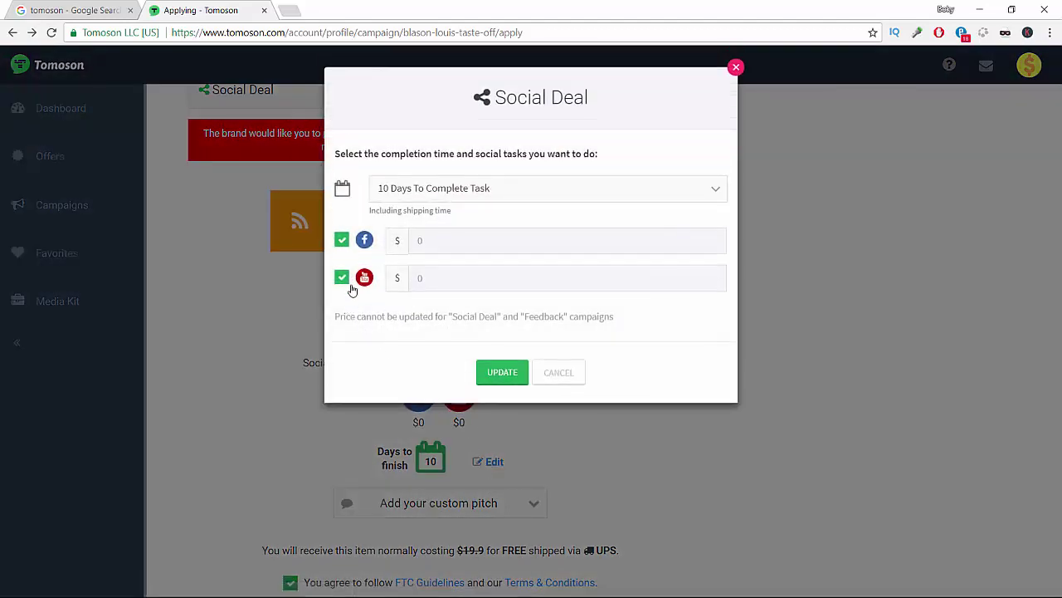
left_click(498, 377)
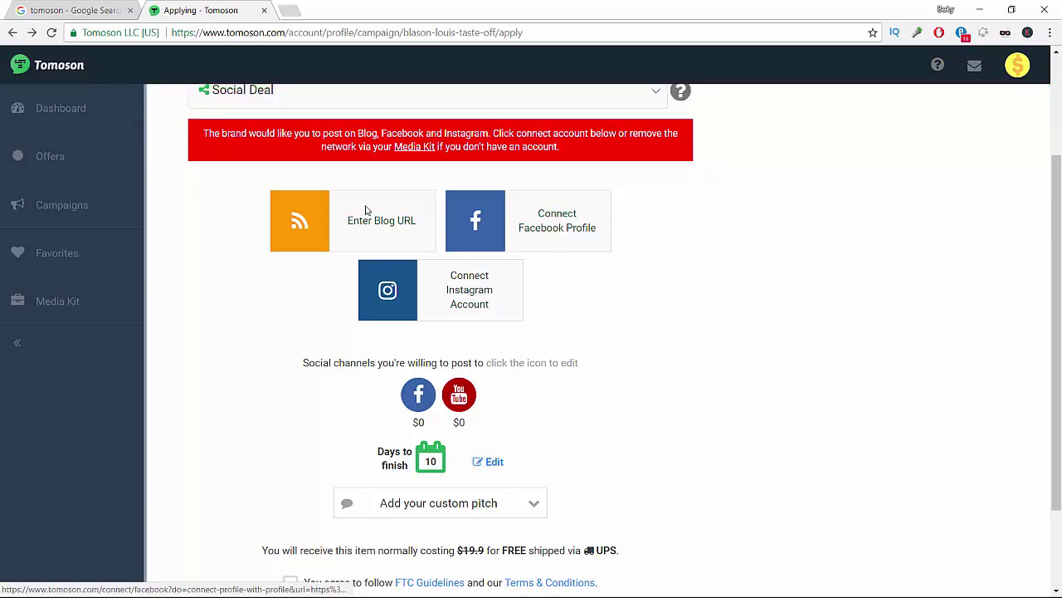
scroll(487, 275, "down", 3)
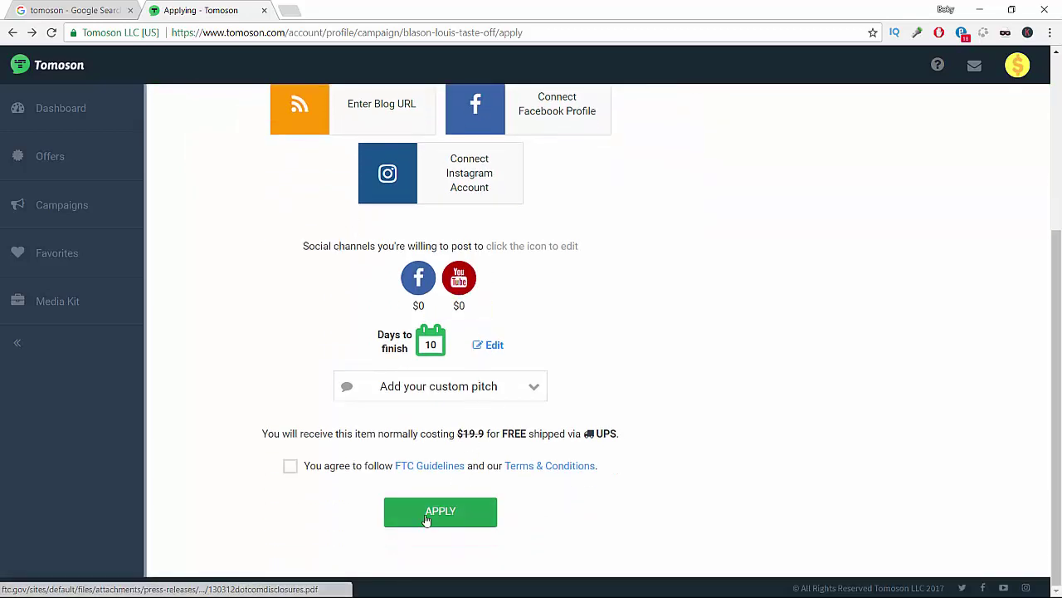
left_click(289, 466)
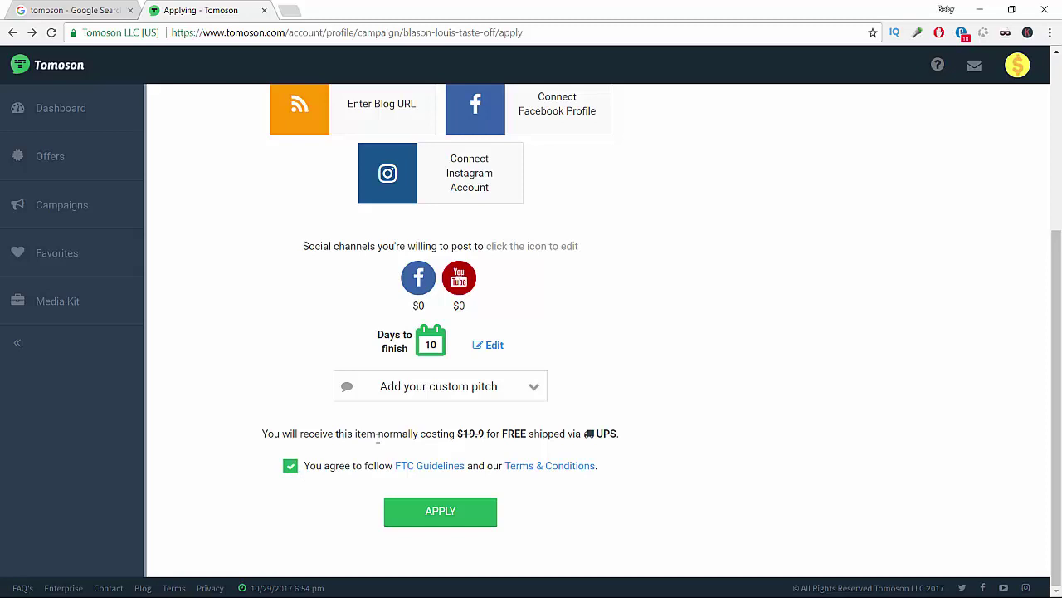
Step: Keep Social Deal selected in the deal-type dropdown
scroll(386, 435, "up", 4)
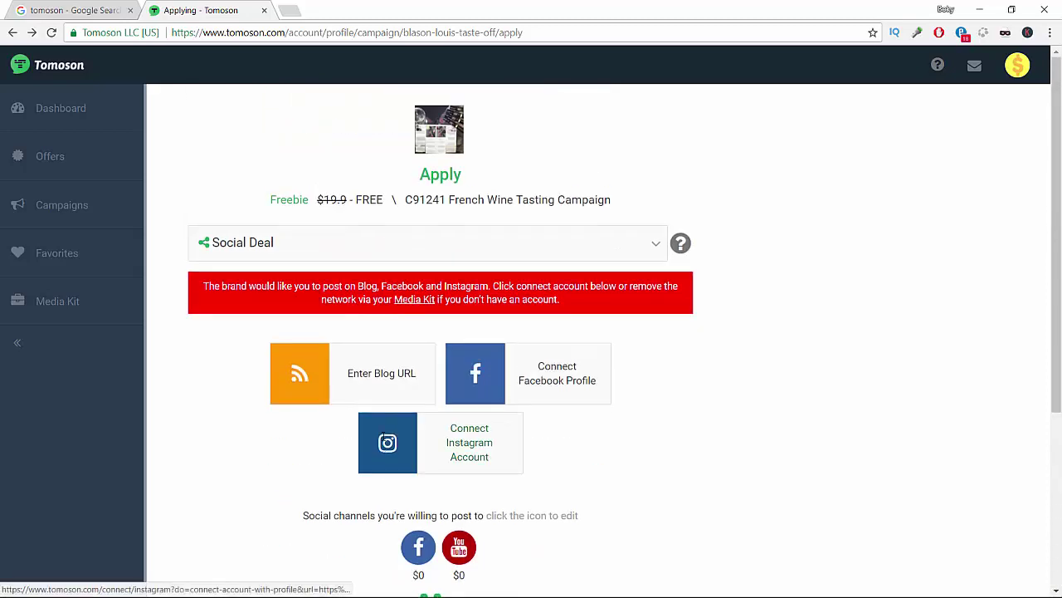
left_click(464, 234)
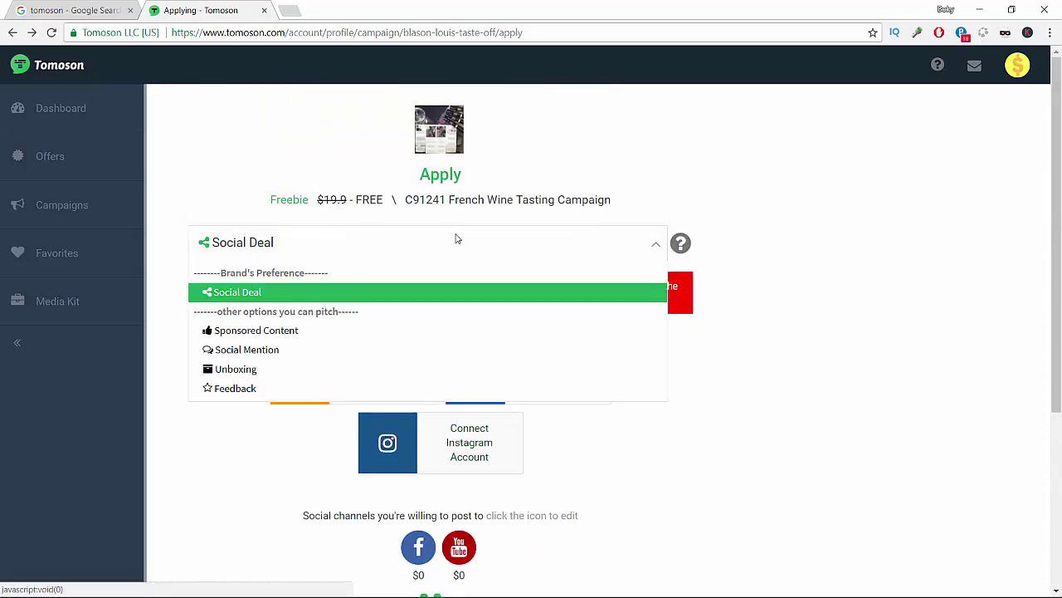
left_click(686, 415)
scroll(579, 519, "down", 4)
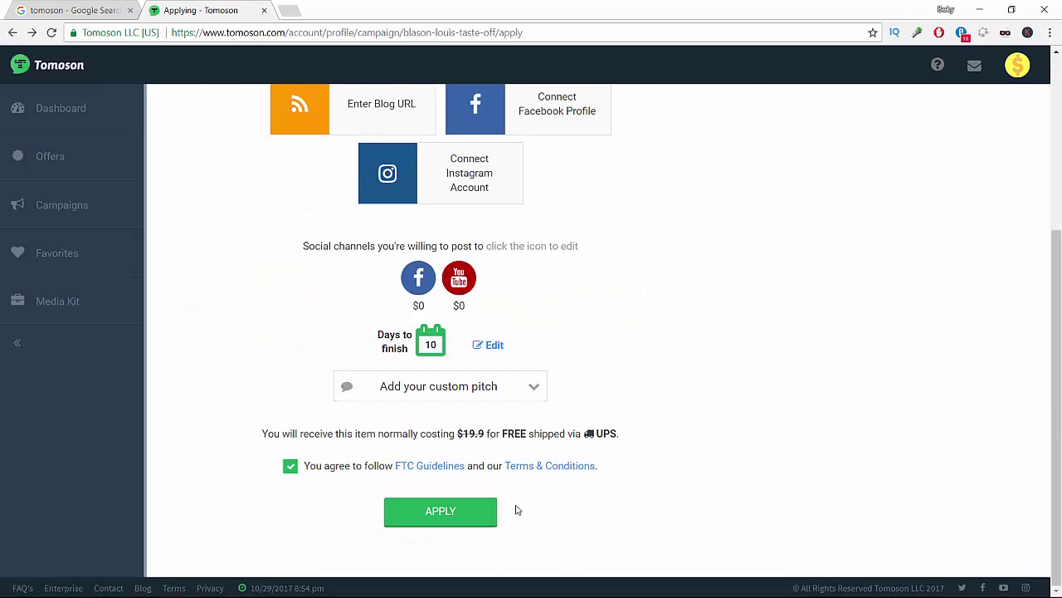
Step: Submit the French Wine Tasting application with the green APPLY button
left_click(466, 516)
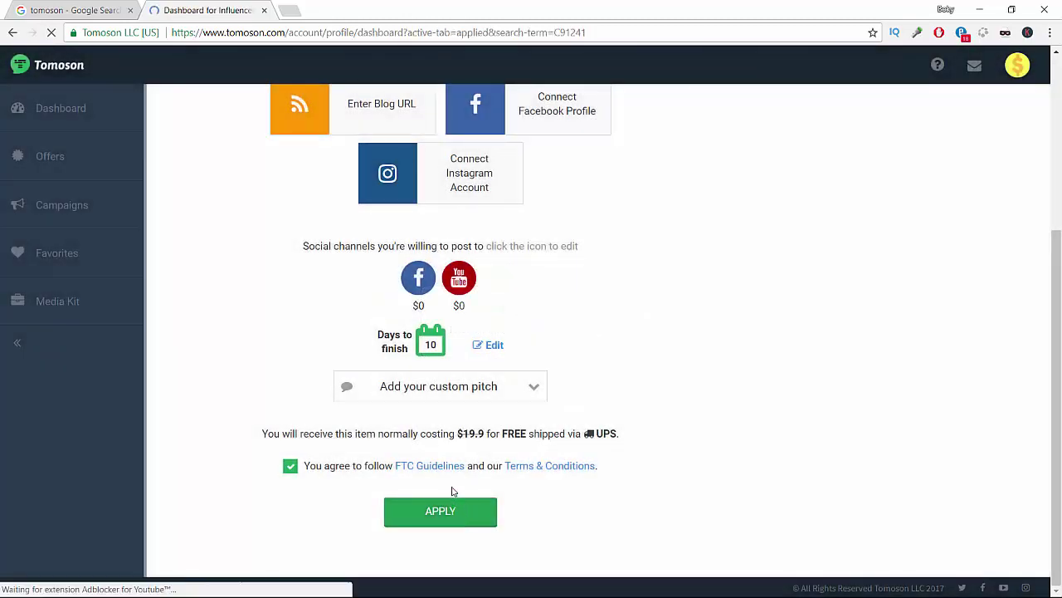